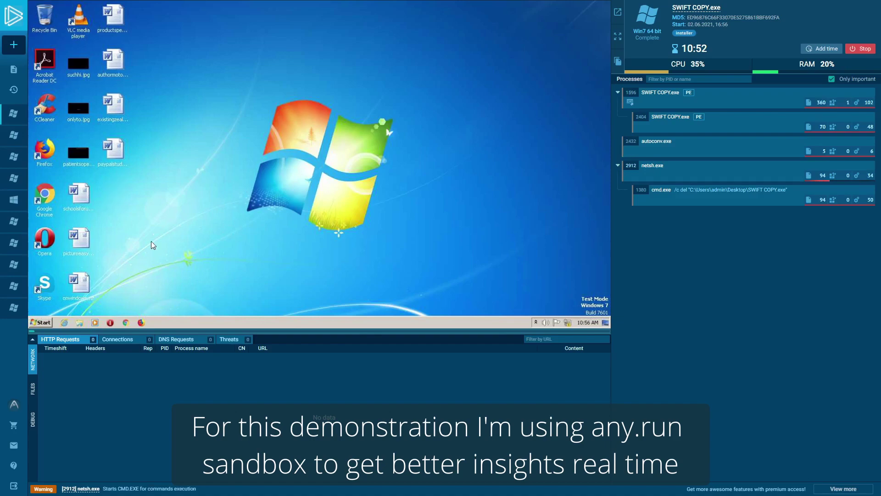
Check the sample's network activity in the HTTP requests, connections, DNS requests and threats lists.
{"action": "left_click", "coordinate": [120, 339]}
{"action": "left_click", "coordinate": [60, 340]}
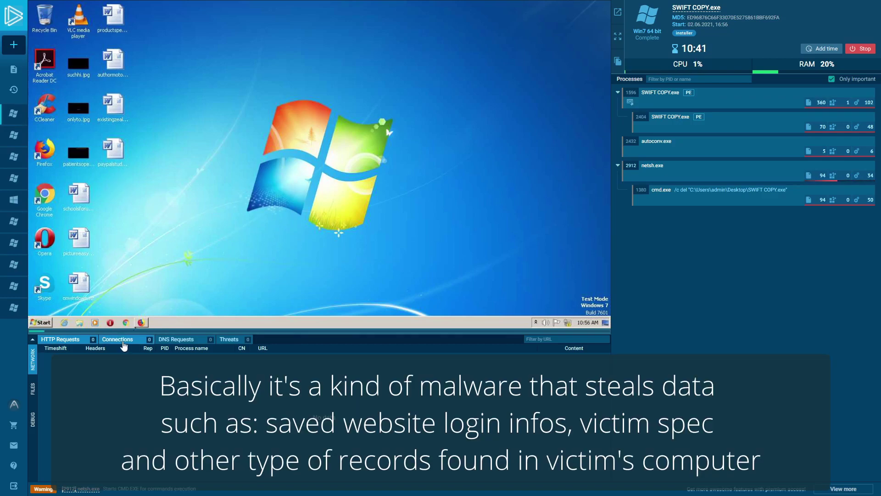
{"action": "left_click", "coordinate": [176, 339]}
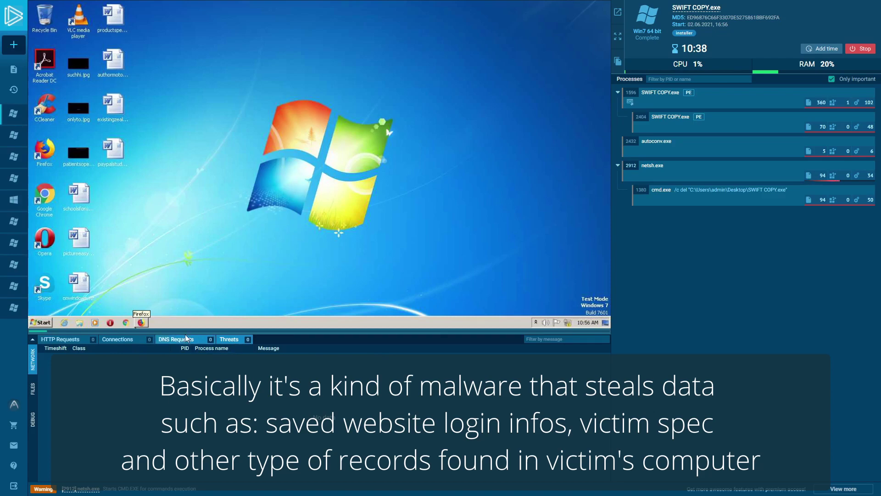
{"action": "left_click", "coordinate": [85, 340]}
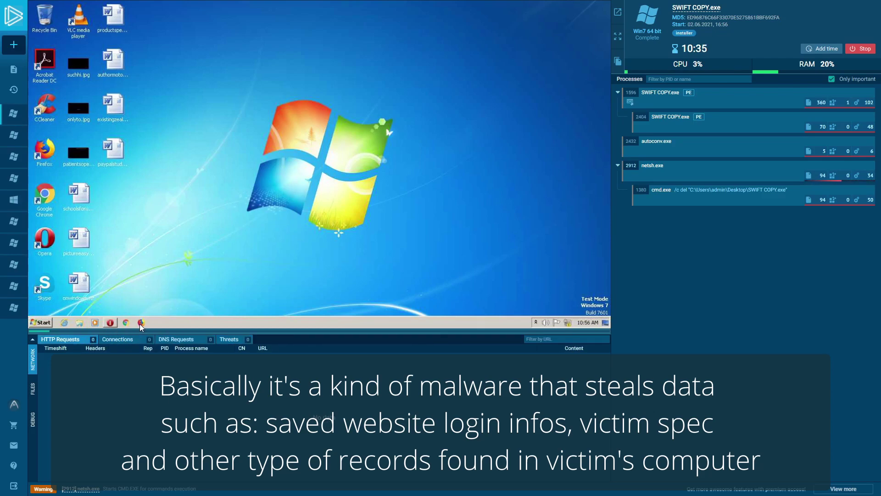
Open paypalstudents.rtf on the virtual machine's desktop and check the connections and DNS requests lists.
{"action": "double_click", "coordinate": [119, 155]}
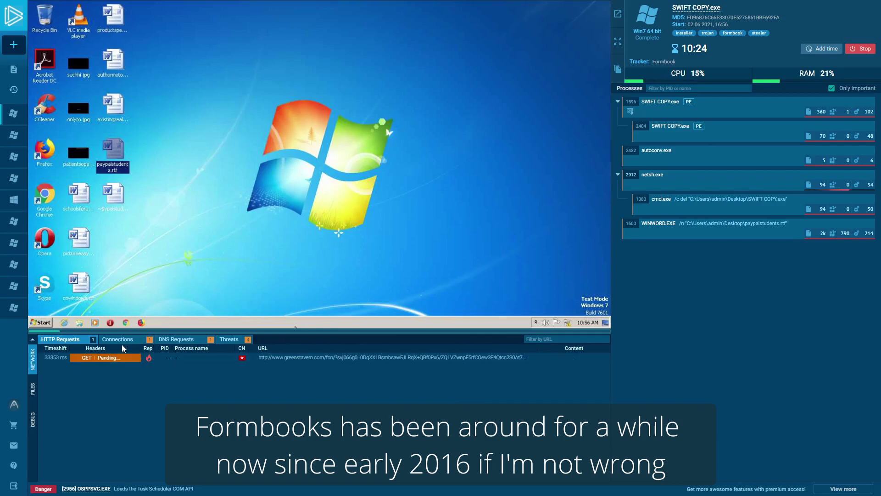
{"action": "left_click", "coordinate": [118, 339]}
{"action": "left_click", "coordinate": [190, 339]}
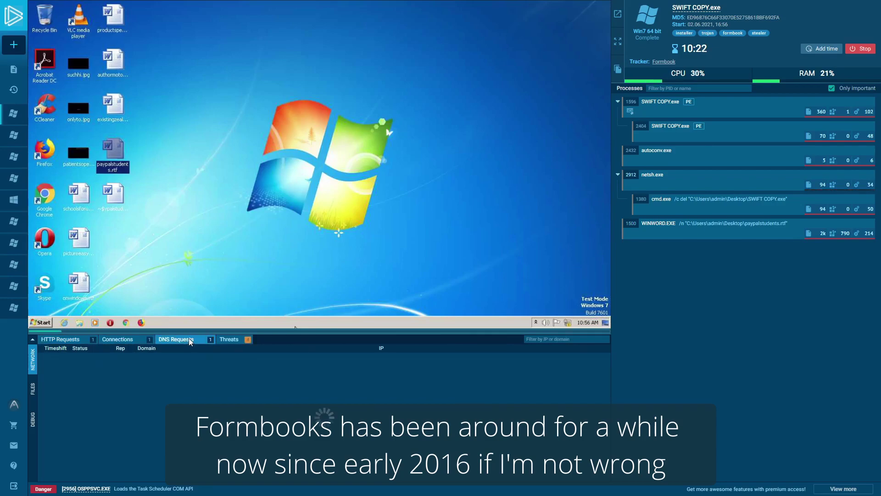
View the details of the "A Network Trojan was detected" entries in the threats list, closing each one after reading.
{"action": "left_click", "coordinate": [229, 339]}
{"action": "left_click", "coordinate": [136, 374]}
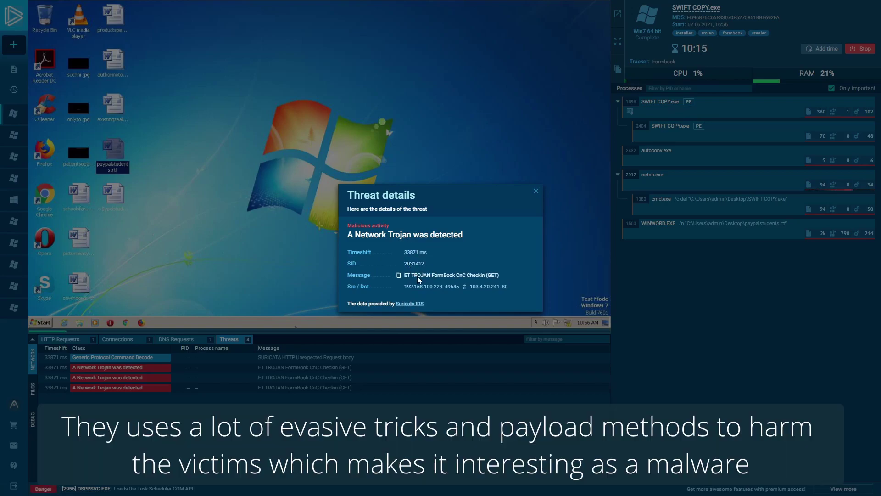
{"action": "left_click", "coordinate": [423, 399]}
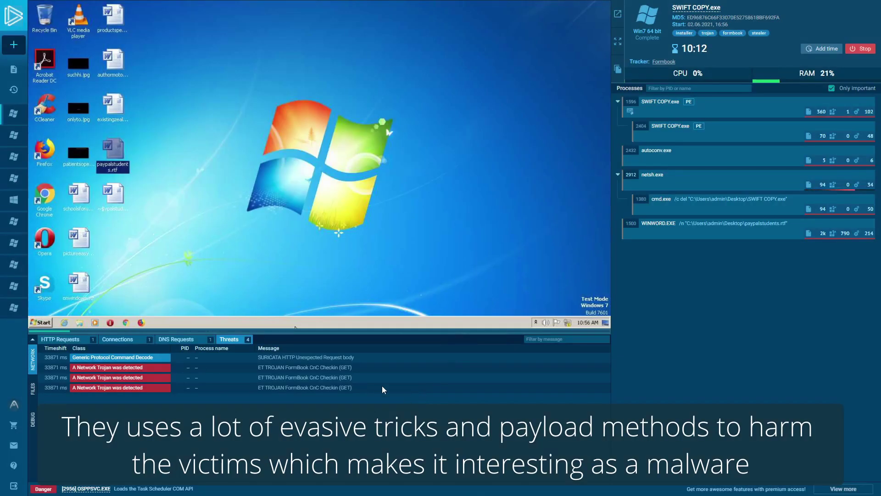
{"action": "left_click", "coordinate": [120, 385]}
{"action": "left_click", "coordinate": [305, 276]}
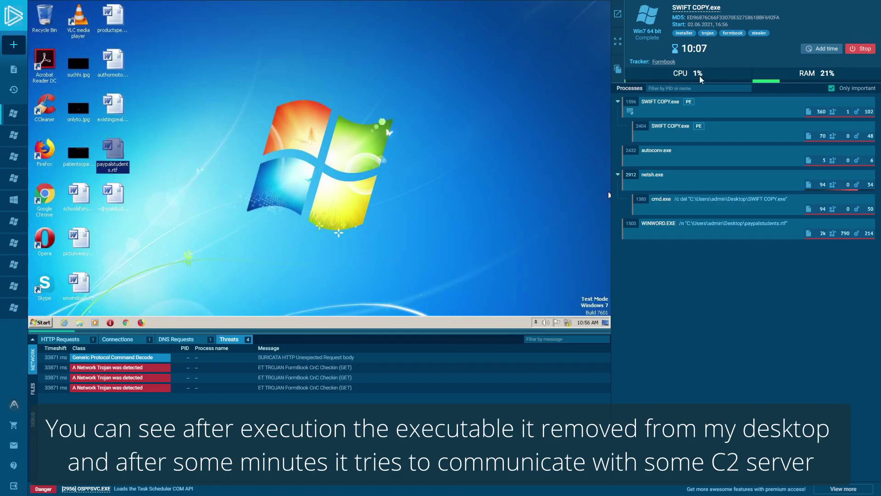
Check the connections and DNS requests, and inspect the request details of the pending GET request.
{"action": "left_click", "coordinate": [133, 339]}
{"action": "left_click", "coordinate": [156, 341]}
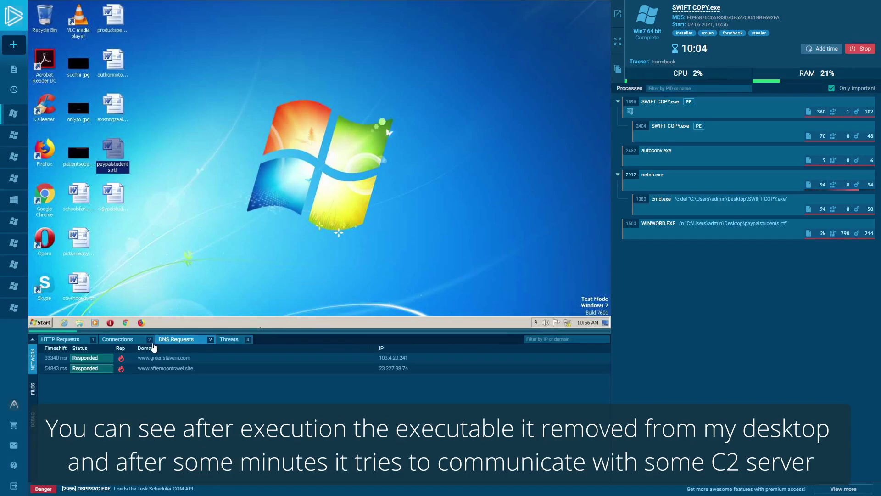
{"action": "left_click", "coordinate": [71, 340]}
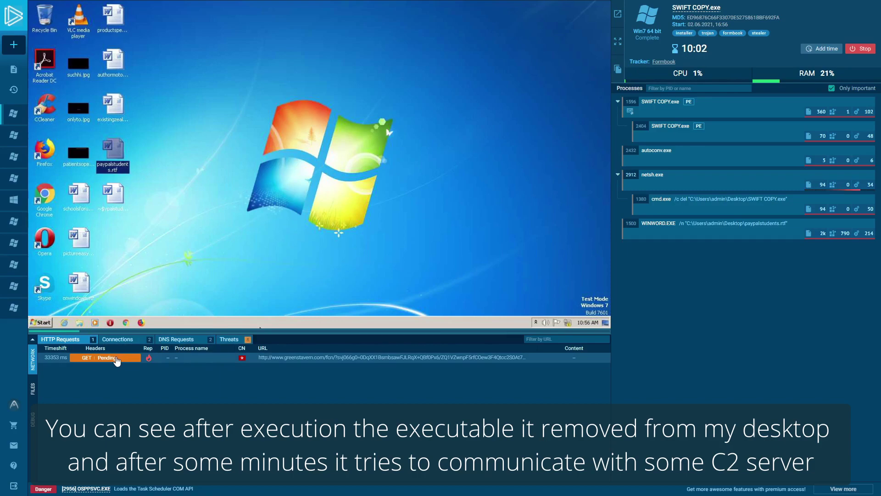
{"action": "left_click", "coordinate": [116, 360]}
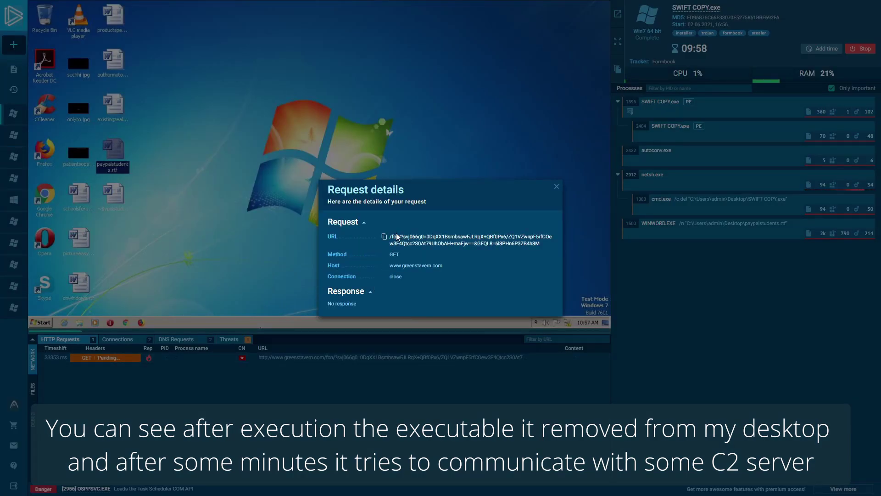
{"action": "left_click", "coordinate": [491, 159]}
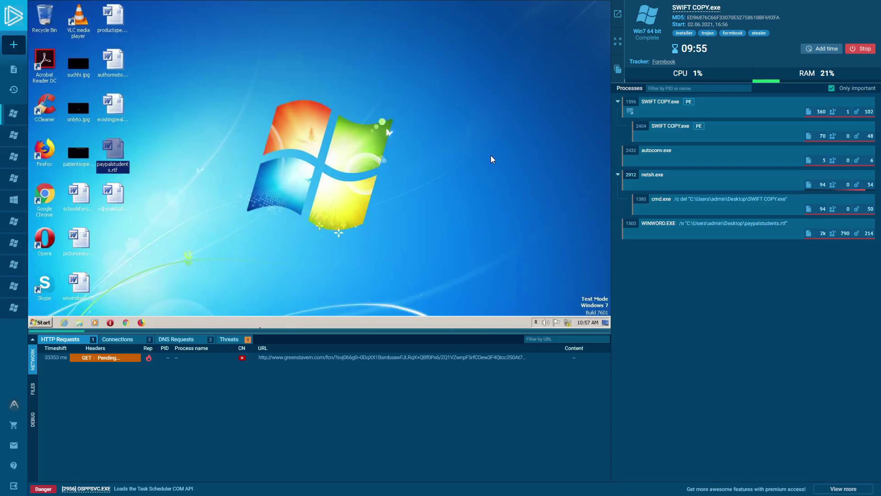
Inspect the details of the threats logged at 57026 ms, and recheck the DNS requests and threats lists.
{"action": "left_click", "coordinate": [244, 340]}
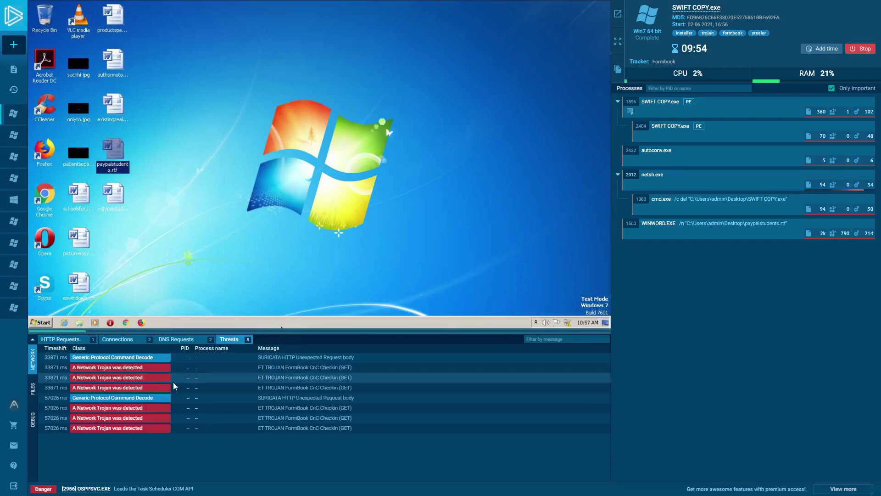
{"action": "left_click", "coordinate": [133, 399]}
{"action": "left_click", "coordinate": [132, 398]}
{"action": "left_click", "coordinate": [127, 410]}
{"action": "left_click", "coordinate": [129, 424]}
{"action": "left_click", "coordinate": [130, 425]}
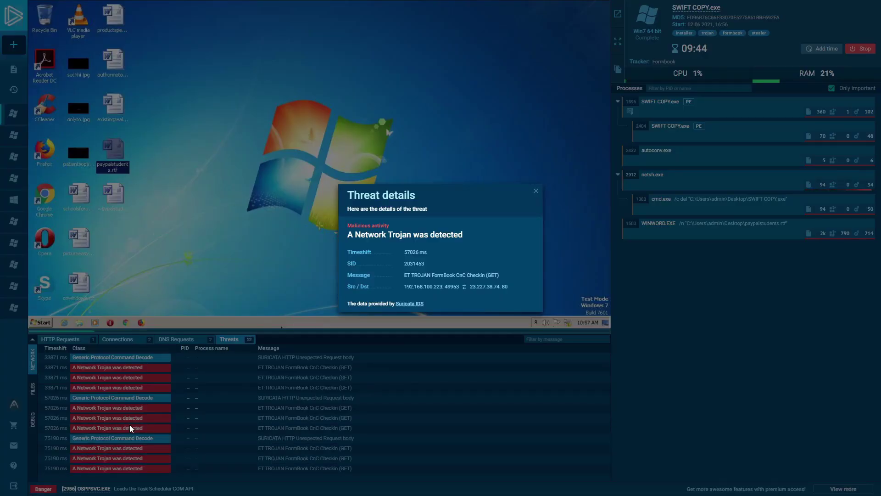
{"action": "left_click", "coordinate": [129, 425]}
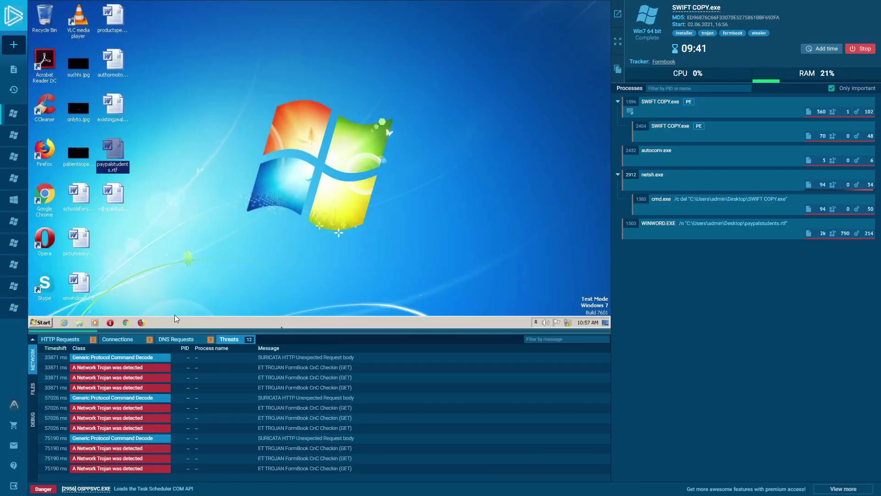
{"action": "left_click", "coordinate": [183, 340]}
{"action": "left_click", "coordinate": [229, 339]}
Launch taskmgr in the virtual machine and move the Task Manager window toward the middle of the desktop.
{"action": "left_click", "coordinate": [44, 323]}
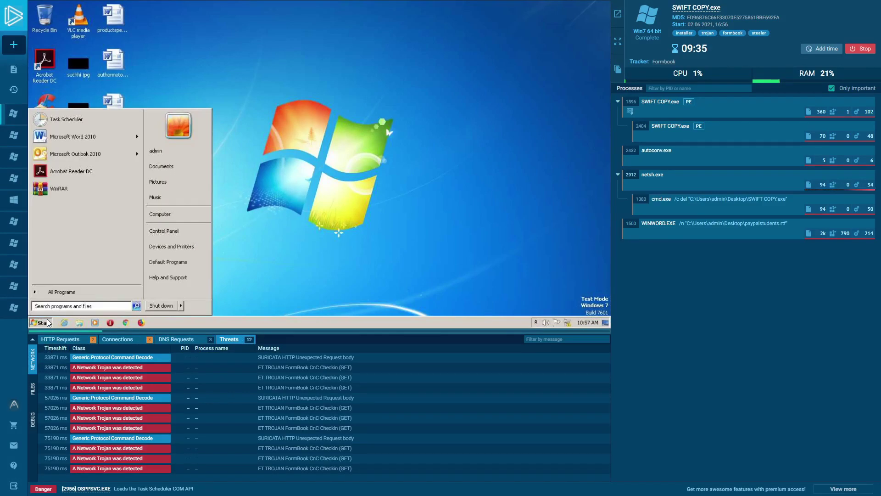
{"action": "type", "text": "taskmgr"}
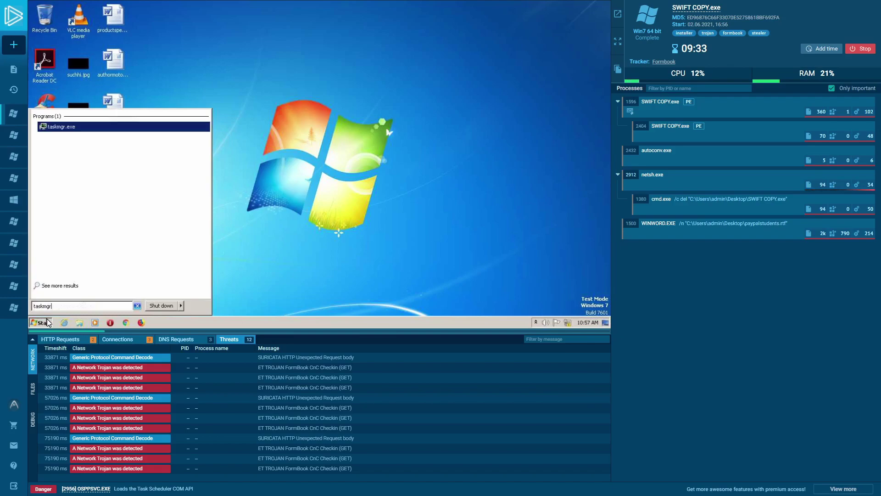
{"action": "key", "text": "Return"}
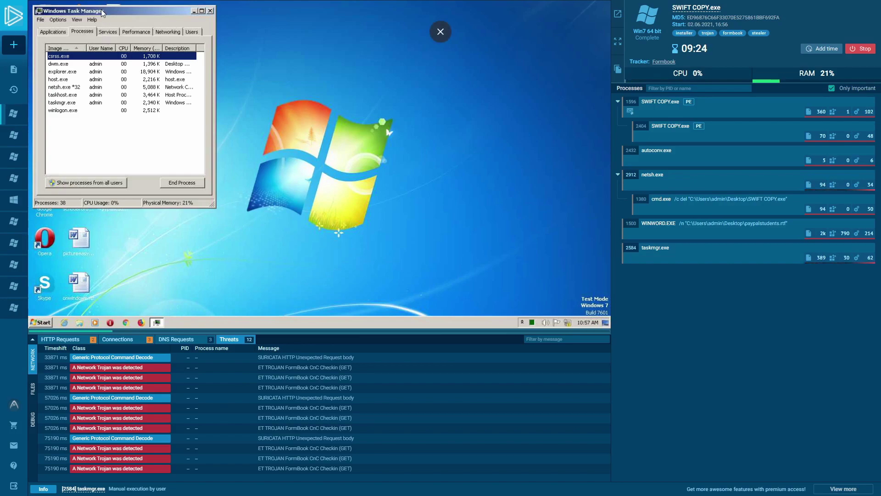
{"action": "left_click_drag", "start_coordinate": [100, 11], "coordinate": [235, 57]}
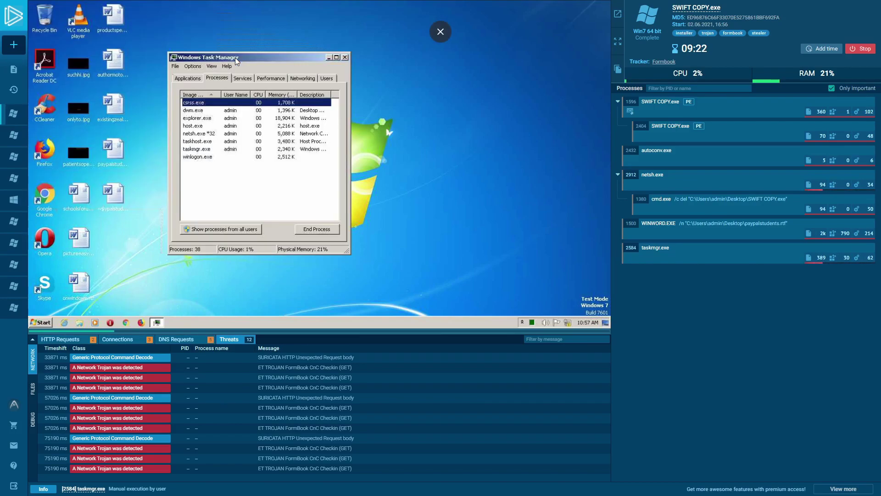
Open the file location of the netsh.exe process from Task Manager, and close the folder window after viewing it.
{"action": "left_click", "coordinate": [200, 134]}
{"action": "right_click", "coordinate": [223, 137]}
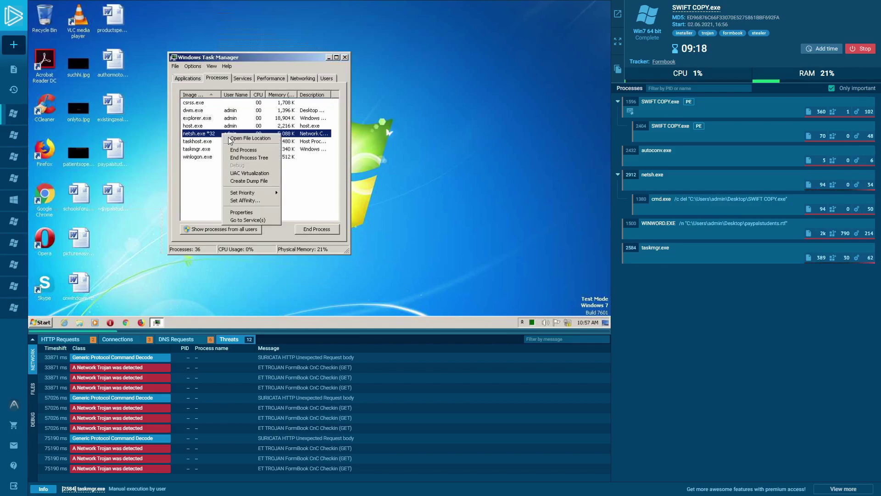
{"action": "left_click", "coordinate": [244, 136]}
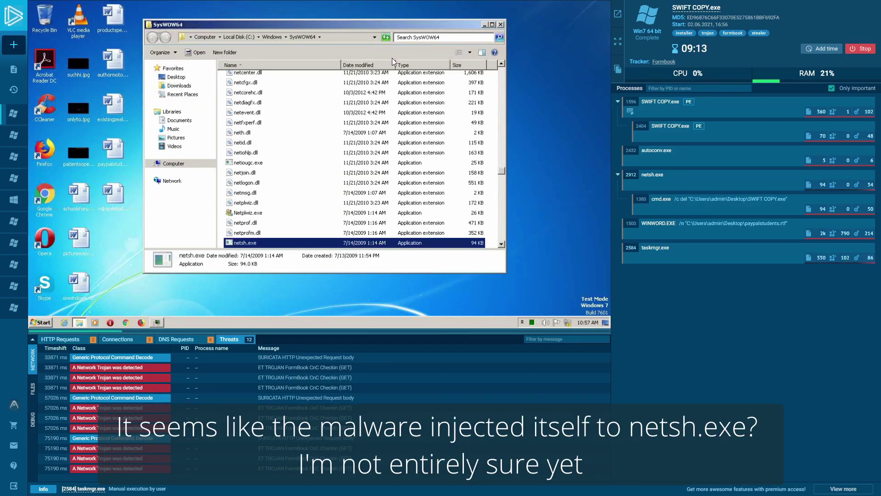
{"action": "key", "text": "alt+F4"}
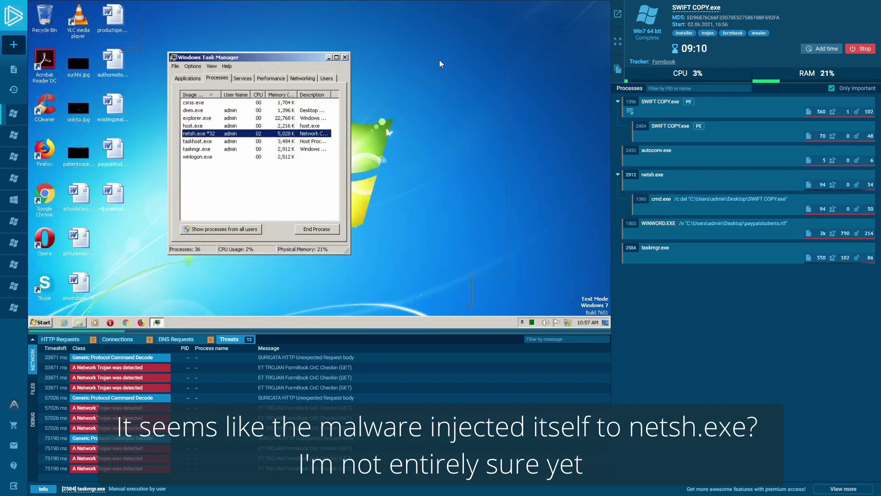
View the sandbox process details of the child SWIFT COPY.exe, autoconv.exe, netsh.exe and cmd.exe, ending on netsh.exe.
{"action": "left_click", "coordinate": [650, 131]}
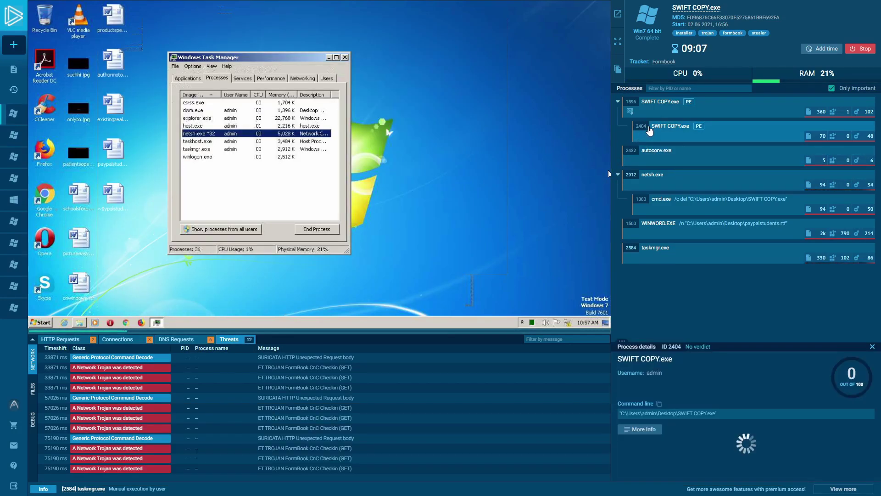
{"action": "left_click", "coordinate": [636, 153]}
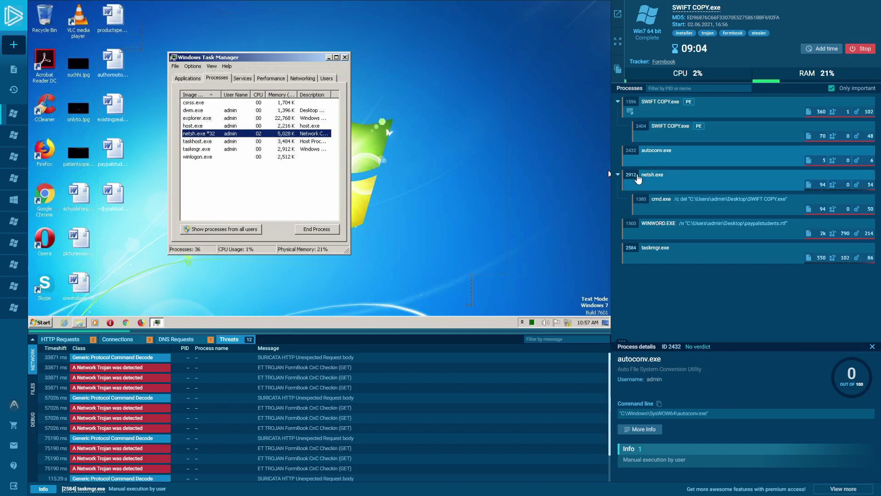
{"action": "left_click", "coordinate": [637, 182]}
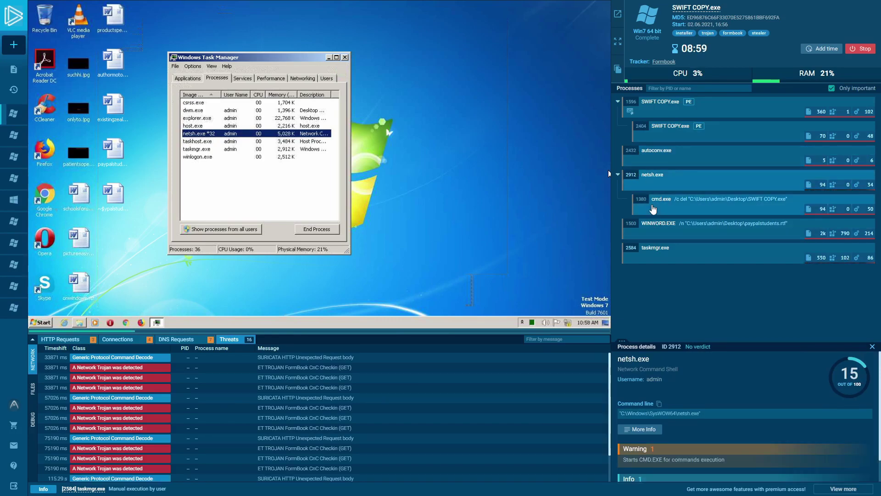
{"action": "left_click", "coordinate": [654, 209]}
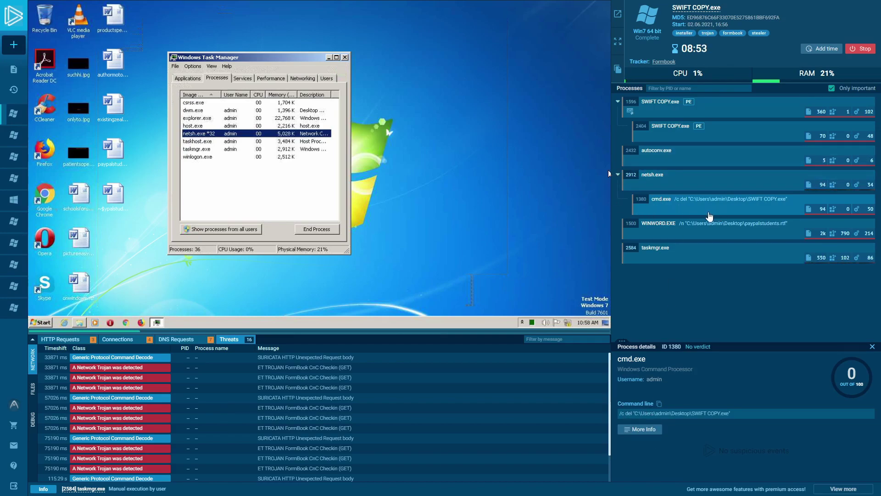
{"action": "left_click", "coordinate": [674, 182]}
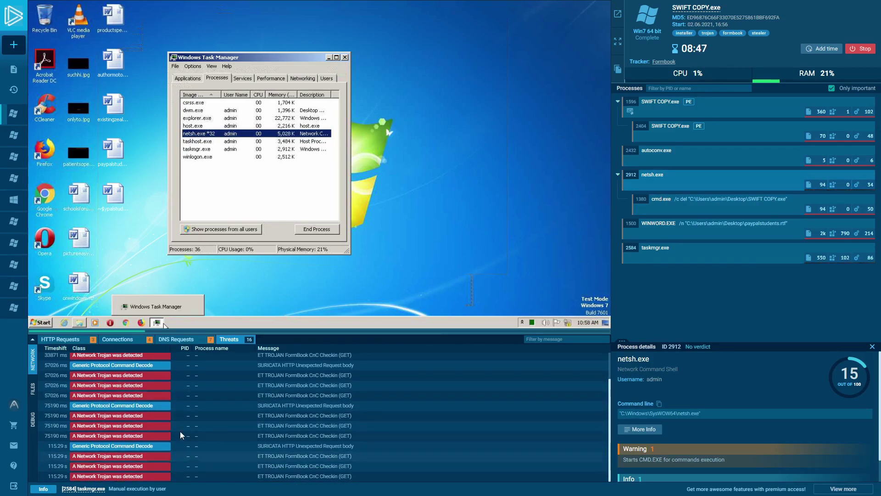
Review the HTTP requests, connections, DNS requests and threats lists for the sample's C2 communication attempts.
{"action": "left_click", "coordinate": [136, 339]}
{"action": "left_click", "coordinate": [83, 342]}
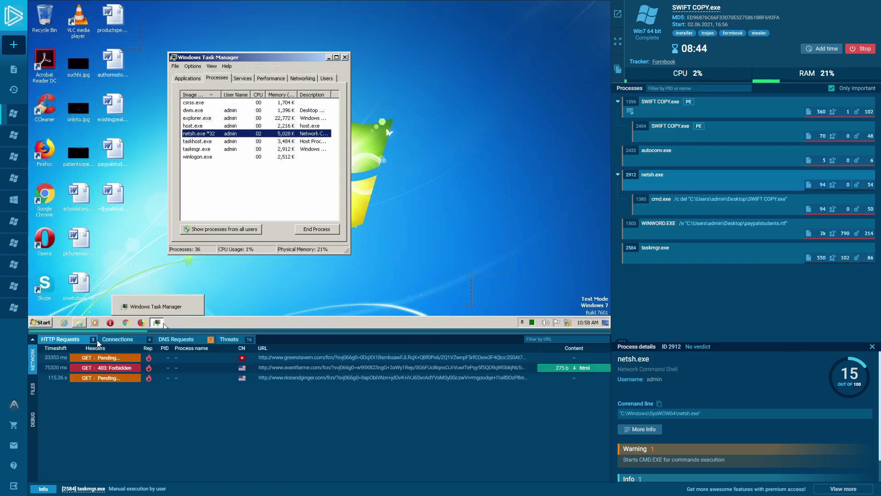
{"action": "left_click", "coordinate": [118, 339]}
{"action": "left_click", "coordinate": [177, 339]}
{"action": "scroll", "coordinate": [157, 406], "scroll_direction": "down", "scroll_amount": 1}
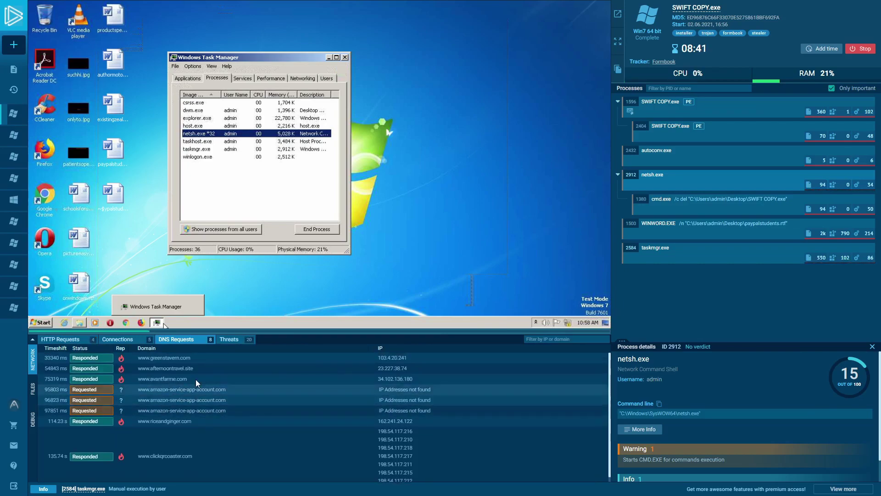
{"action": "left_click", "coordinate": [239, 339]}
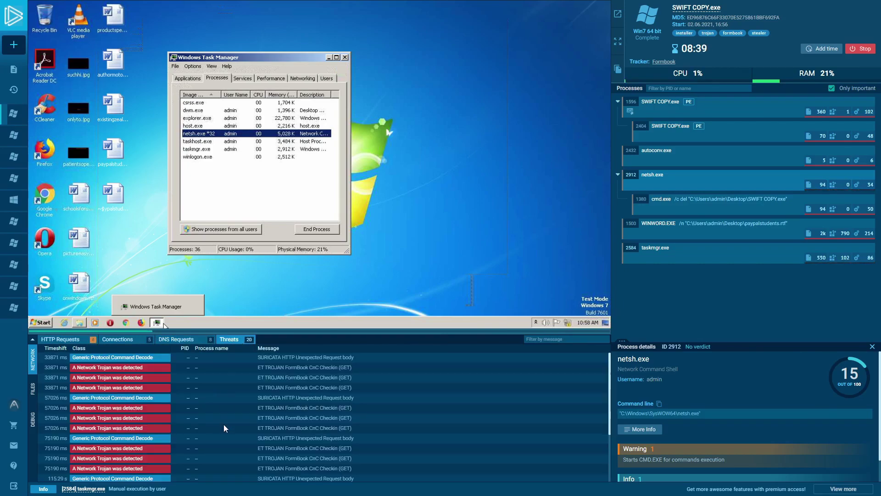
{"action": "scroll", "coordinate": [227, 412], "scroll_direction": "down", "scroll_amount": 1}
{"action": "scroll", "coordinate": [750, 407], "scroll_direction": "down", "scroll_amount": 1}
{"action": "scroll", "coordinate": [749, 406], "scroll_direction": "up", "scroll_amount": 1}
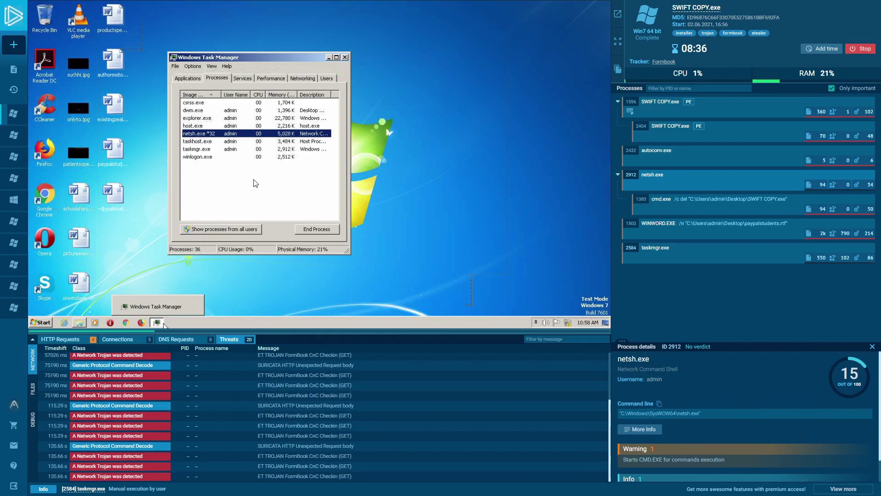
End the netsh.exe process in Task Manager.
{"action": "left_click", "coordinate": [331, 230]}
{"action": "left_click", "coordinate": [348, 176]}
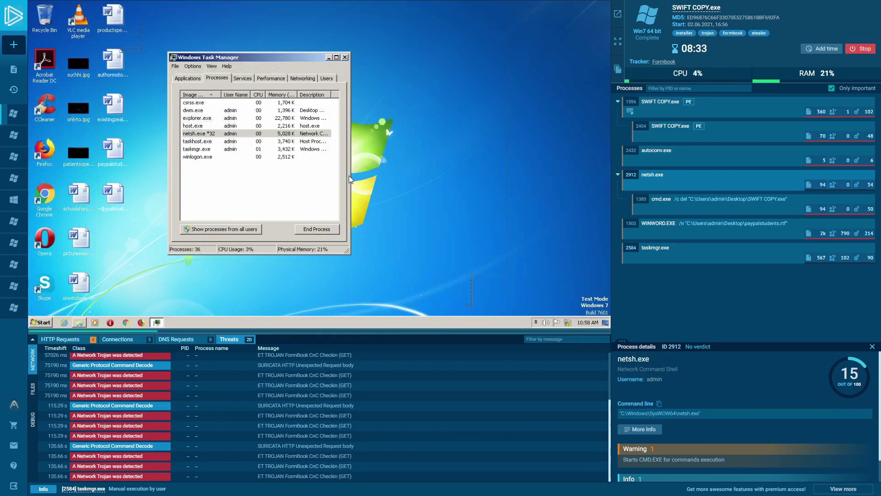
{"action": "left_click", "coordinate": [208, 142]}
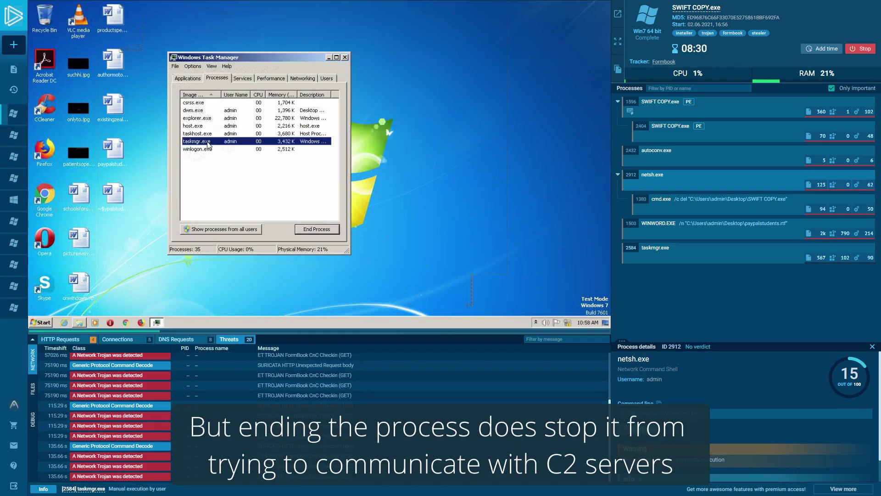
Close Task Manager and recheck the DNS requests and threats lists for new activity.
{"action": "left_click", "coordinate": [345, 57]}
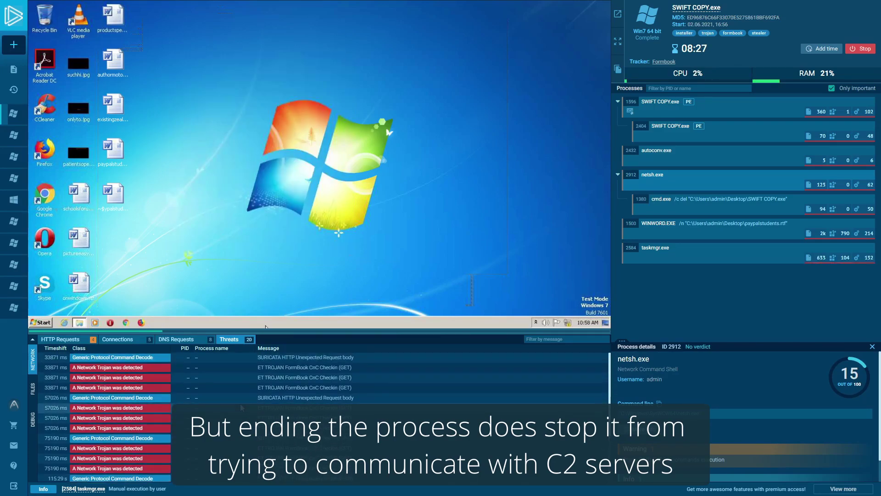
{"action": "left_click", "coordinate": [211, 343]}
{"action": "left_click", "coordinate": [220, 342]}
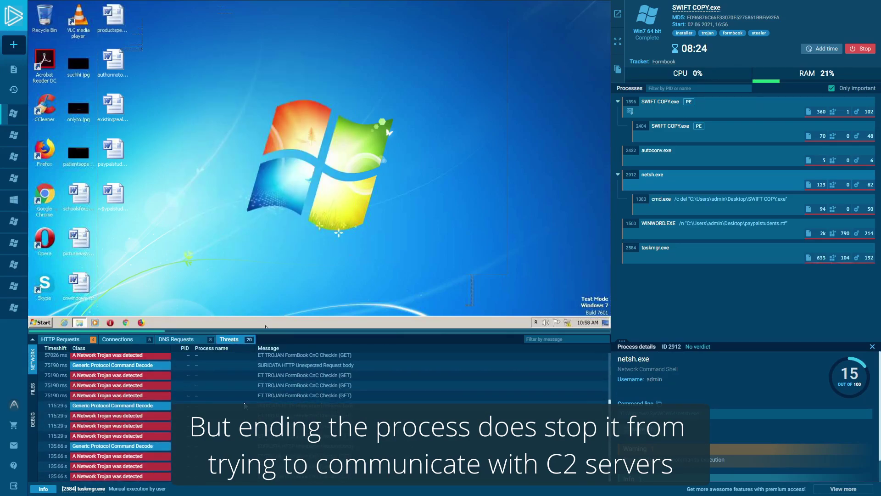
Recheck the netsh.exe process details and the virtual machine's hidden notification icons, and stop the sandbox session.
{"action": "scroll", "coordinate": [687, 426], "scroll_direction": "down", "scroll_amount": 1}
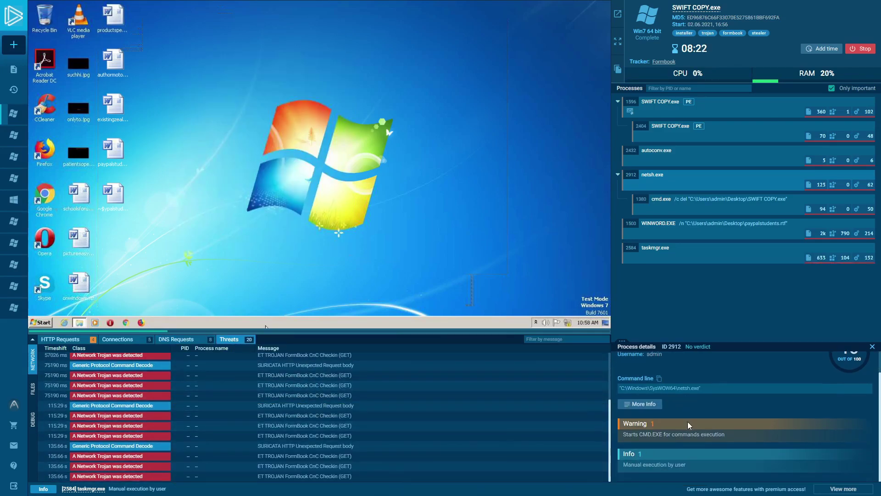
{"action": "left_click", "coordinate": [535, 322]}
{"action": "left_click", "coordinate": [454, 313]}
{"action": "scroll", "coordinate": [246, 470], "scroll_direction": "down", "scroll_amount": 4}
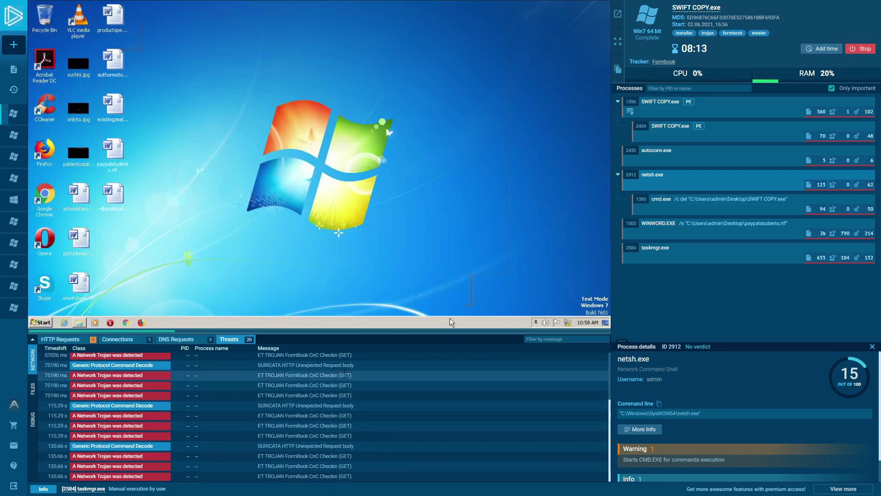
{"action": "left_click", "coordinate": [864, 49]}
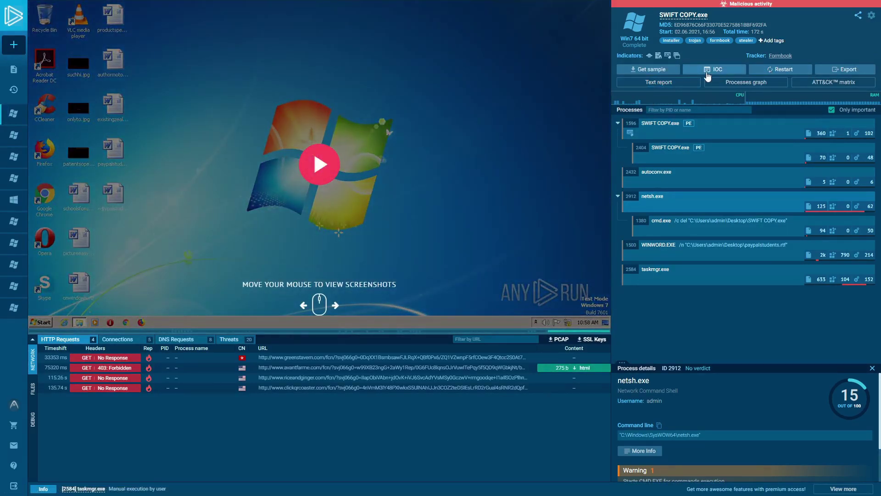
View the processes graph and examine the child swift copy.exe's summary and cmd.exe's advanced details.
{"action": "left_click", "coordinate": [734, 84]}
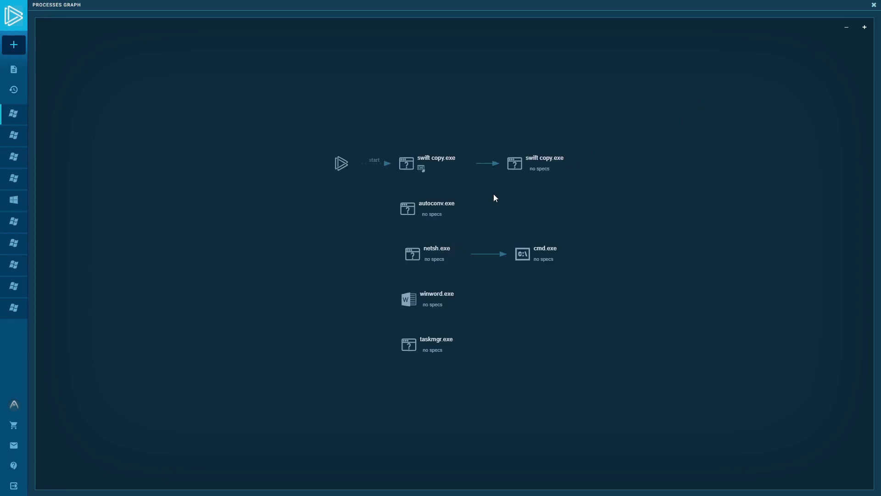
{"action": "scroll", "coordinate": [382, 198], "scroll_direction": "up", "scroll_amount": 3}
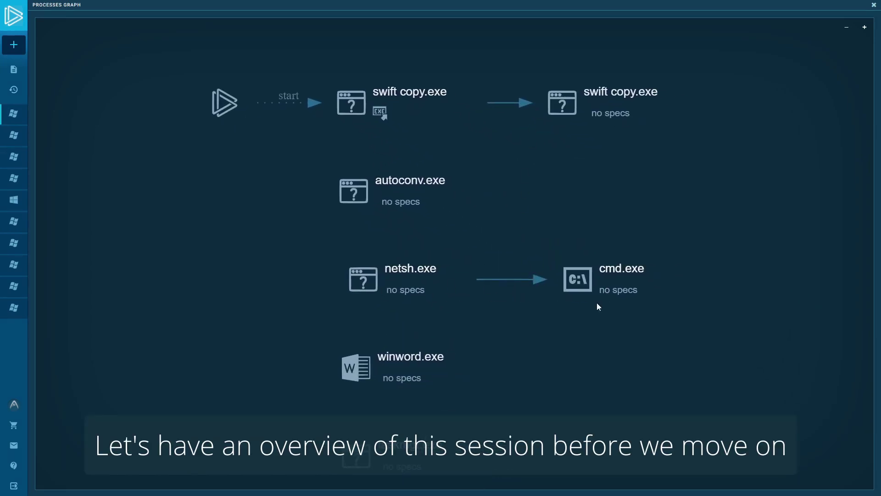
{"action": "scroll", "coordinate": [587, 303], "scroll_direction": "down", "scroll_amount": 3}
{"action": "double_click", "coordinate": [452, 195]}
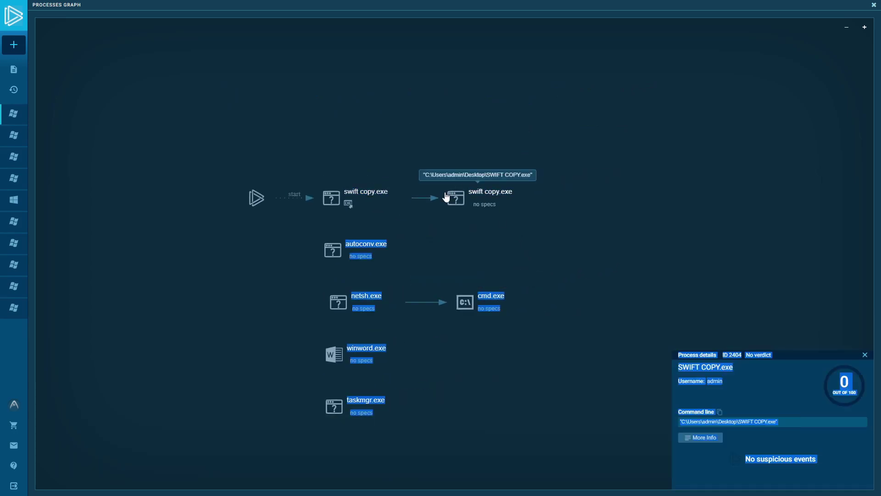
{"action": "left_click", "coordinate": [769, 417]}
{"action": "left_click", "coordinate": [464, 296]}
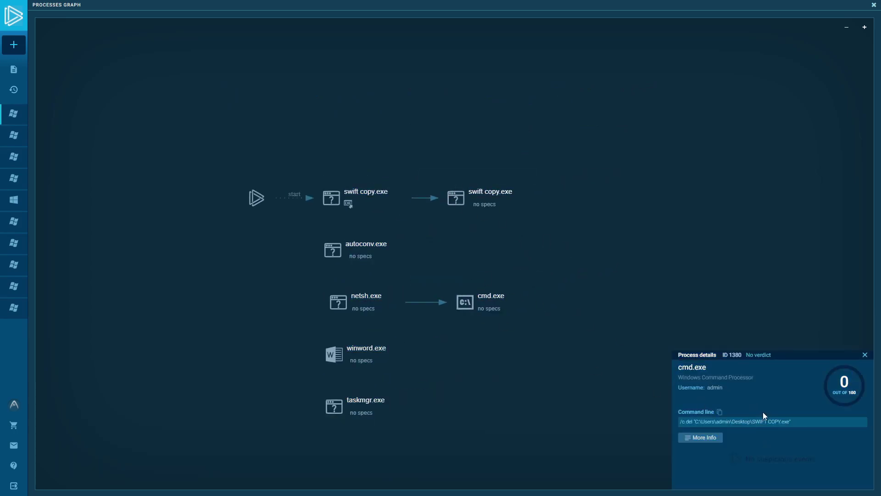
{"action": "left_click", "coordinate": [700, 437]}
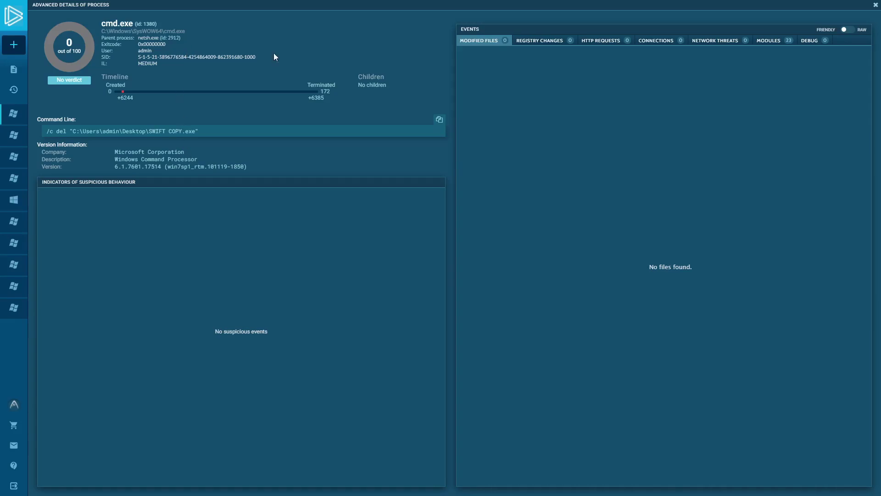
{"action": "left_click", "coordinate": [875, 5]}
Examine the modules loaded by the child SWIFT COPY.exe, and leave the processes graph for the ATT&CK matrix.
{"action": "left_click", "coordinate": [484, 195]}
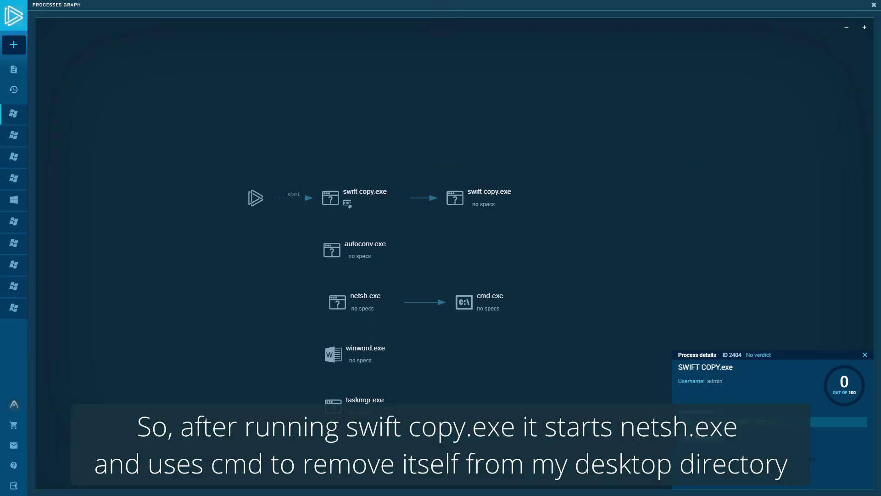
{"action": "left_click", "coordinate": [701, 439]}
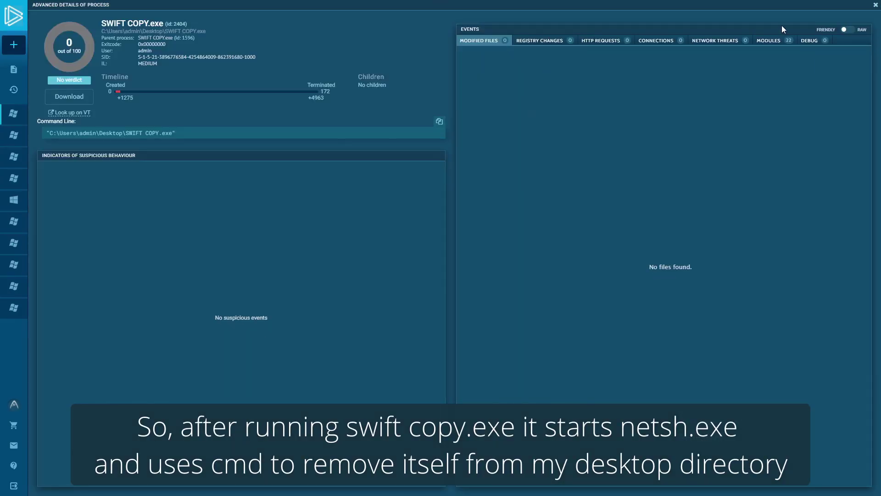
{"action": "left_click", "coordinate": [769, 41]}
{"action": "left_click", "coordinate": [561, 41]}
{"action": "left_click", "coordinate": [600, 40]}
{"action": "left_click", "coordinate": [780, 38]}
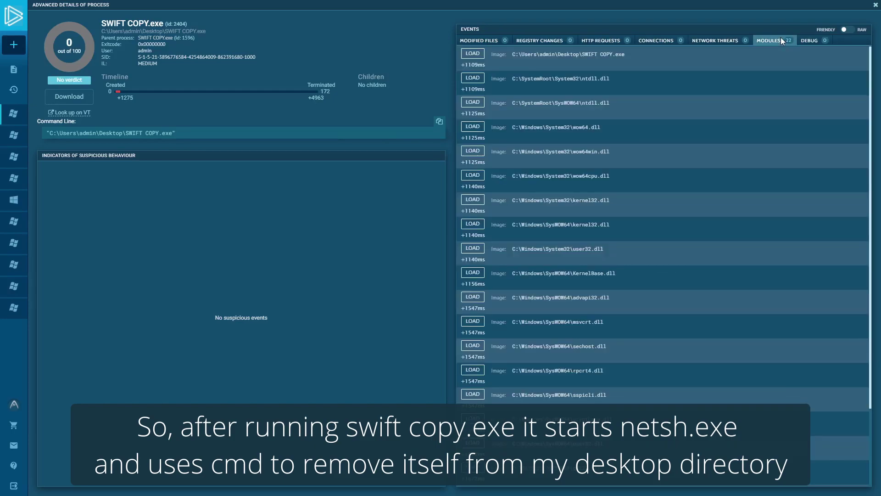
{"action": "scroll", "coordinate": [867, 83], "scroll_direction": "down", "scroll_amount": 2}
{"action": "left_click", "coordinate": [875, 6]}
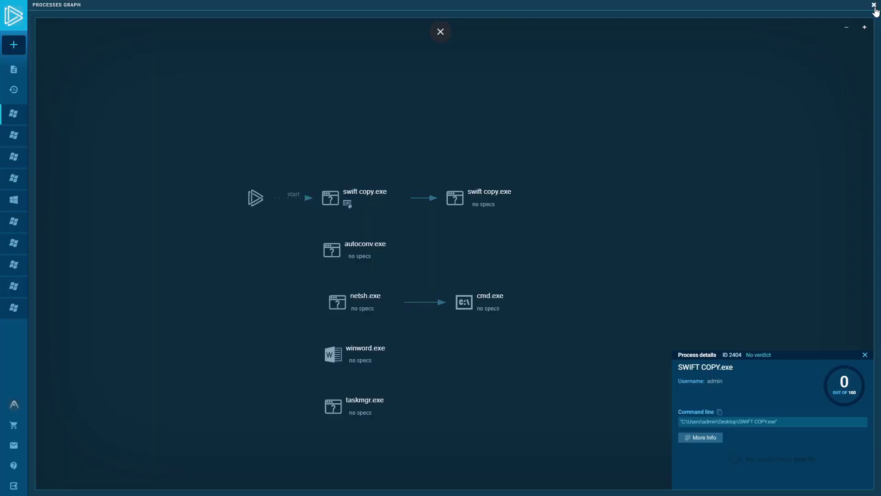
{"action": "left_click", "coordinate": [873, 6]}
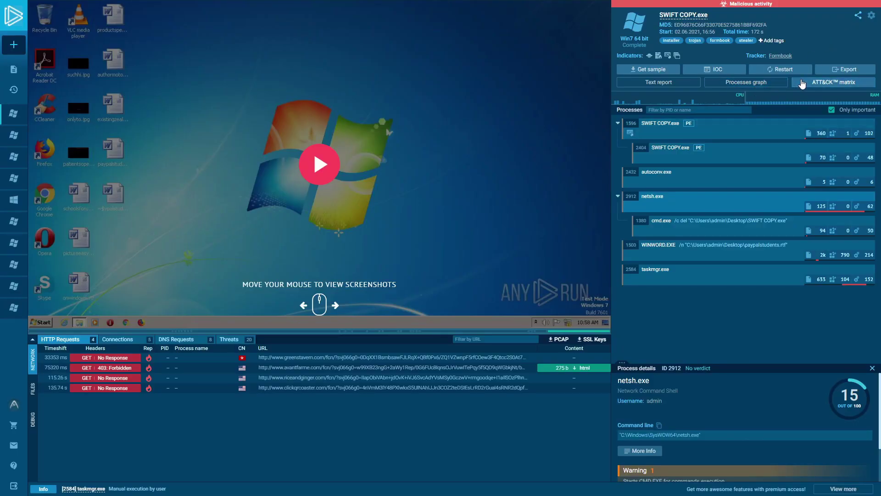
{"action": "left_click", "coordinate": [802, 83]}
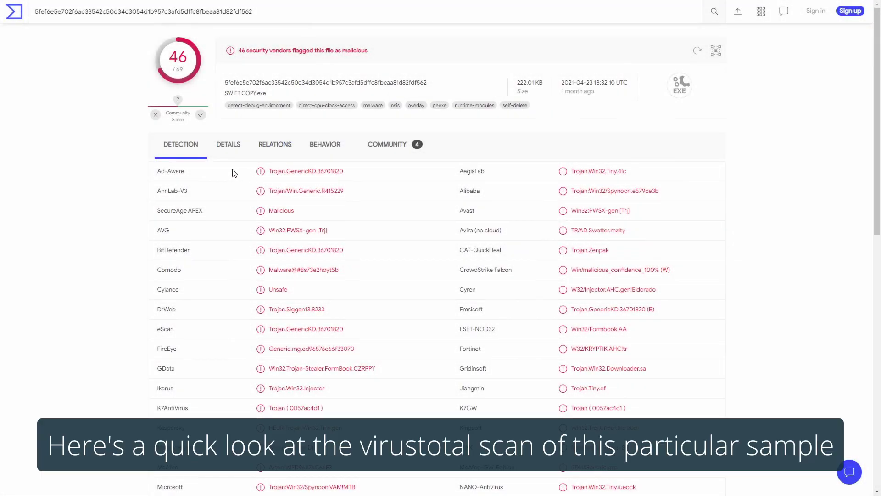
Review the antivirus engine detections for SWIFT COPY.exe on VirusTotal.
{"action": "scroll", "coordinate": [252, 248], "scroll_direction": "down", "scroll_amount": 2}
{"action": "scroll", "coordinate": [392, 330], "scroll_direction": "down", "scroll_amount": 7}
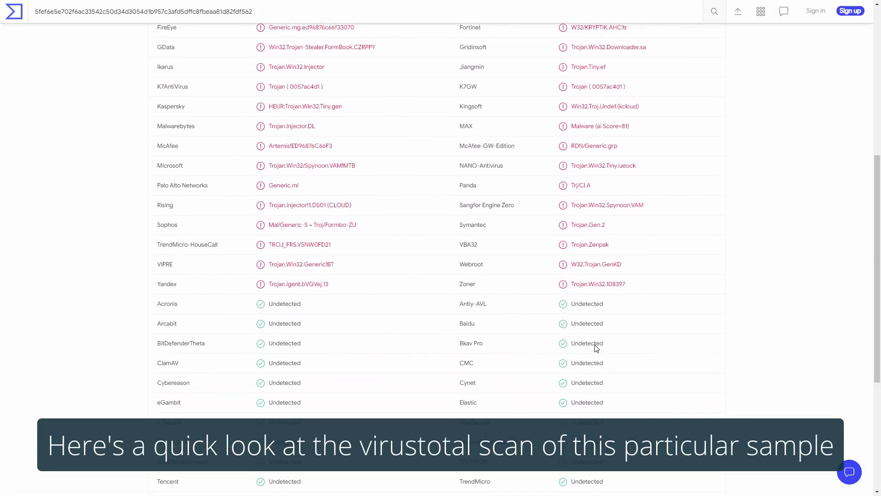
{"action": "scroll", "coordinate": [568, 299], "scroll_direction": "up", "scroll_amount": 6}
{"action": "scroll", "coordinate": [250, 134], "scroll_direction": "up", "scroll_amount": 2}
Look through the sample's file details, relations and behavior report, and check which sandboxes supplied behavior reports.
{"action": "left_click", "coordinate": [229, 144]}
{"action": "left_click", "coordinate": [275, 144]}
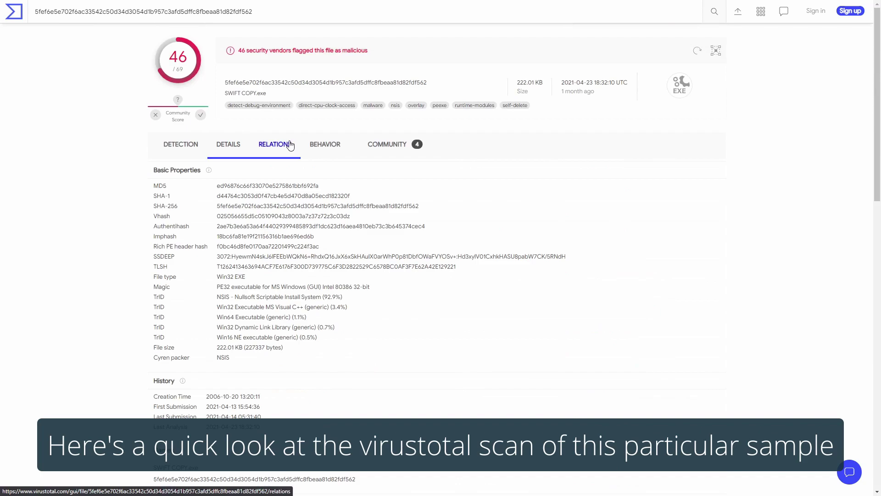
{"action": "left_click", "coordinate": [318, 145]}
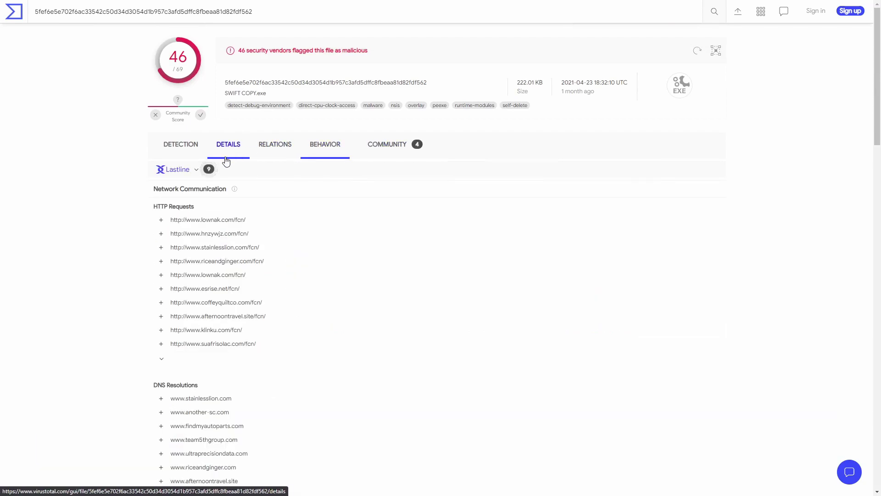
{"action": "left_click", "coordinate": [196, 171]}
{"action": "left_click", "coordinate": [205, 171]}
{"action": "left_click", "coordinate": [207, 170]}
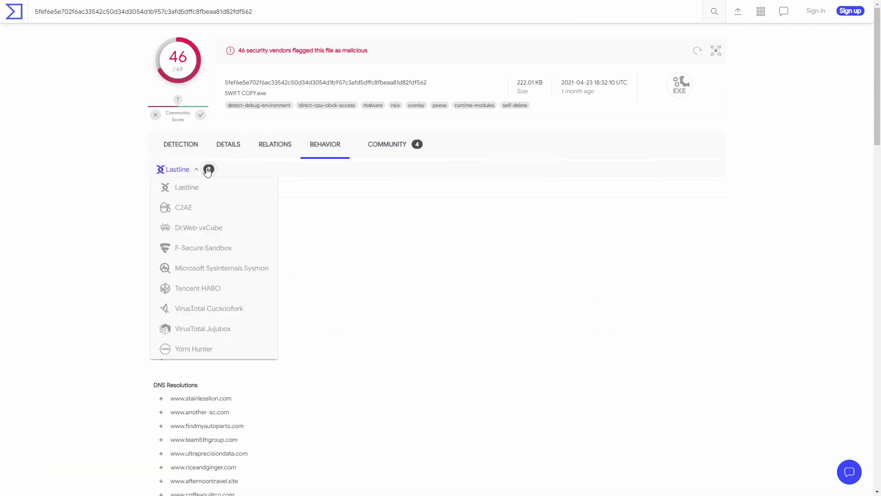
{"action": "left_click", "coordinate": [208, 171]}
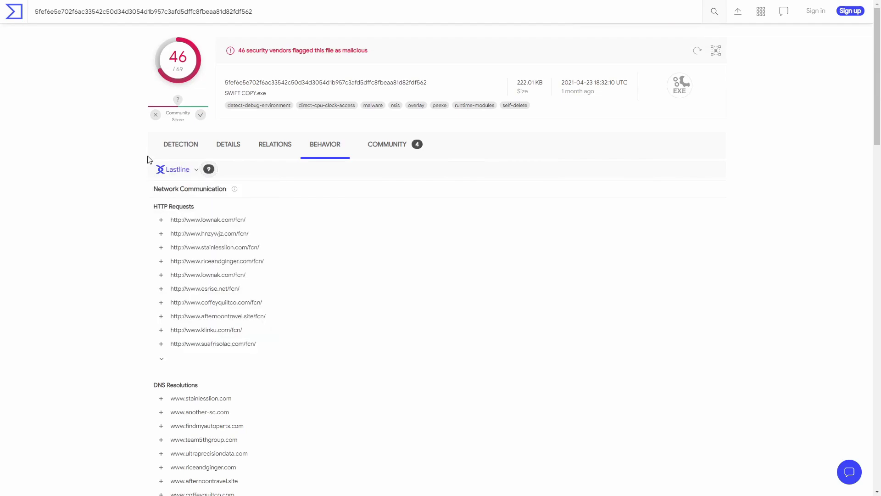
Return to the detection results and read the file details, including its history, names and portable executable info.
{"action": "left_click", "coordinate": [181, 145]}
{"action": "left_click", "coordinate": [234, 142]}
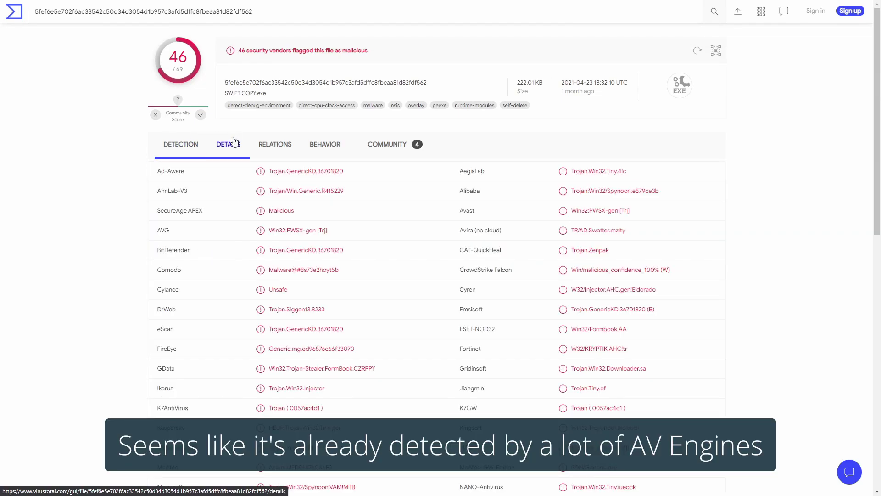
{"action": "scroll", "coordinate": [234, 157], "scroll_direction": "down", "scroll_amount": 9}
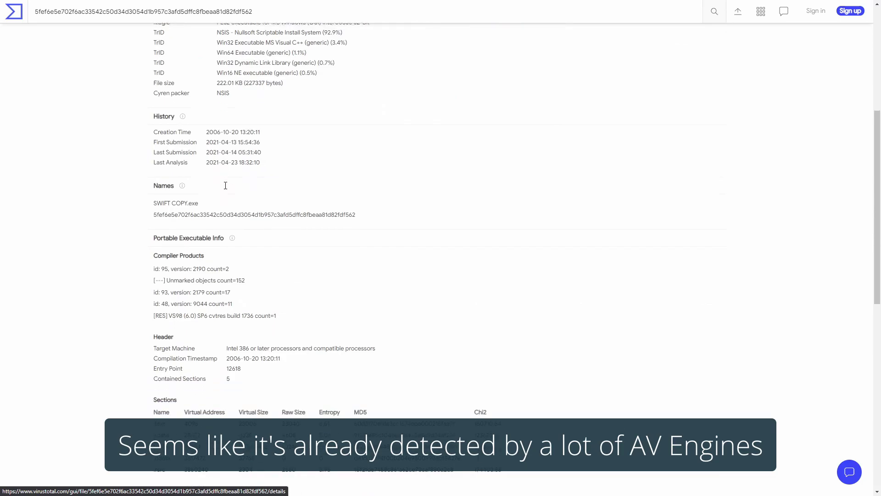
{"action": "scroll", "coordinate": [226, 188], "scroll_direction": "down", "scroll_amount": 7}
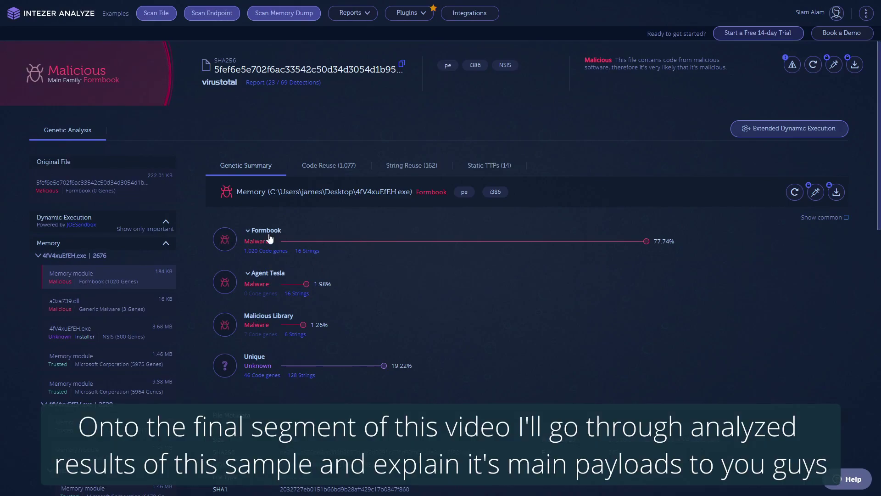
In Intezer Analyze, read the Formbook family description and inspect the disassembled code of the Unique genes.
{"action": "left_click", "coordinate": [248, 231]}
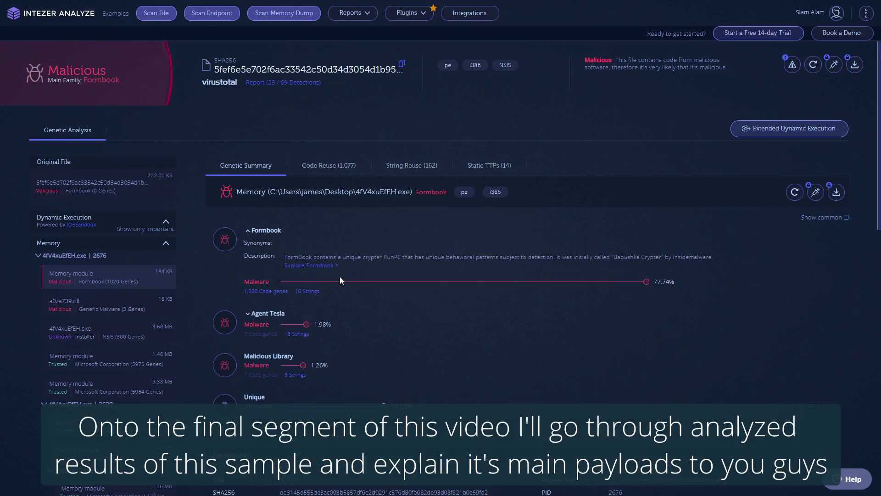
{"action": "left_click", "coordinate": [344, 165]}
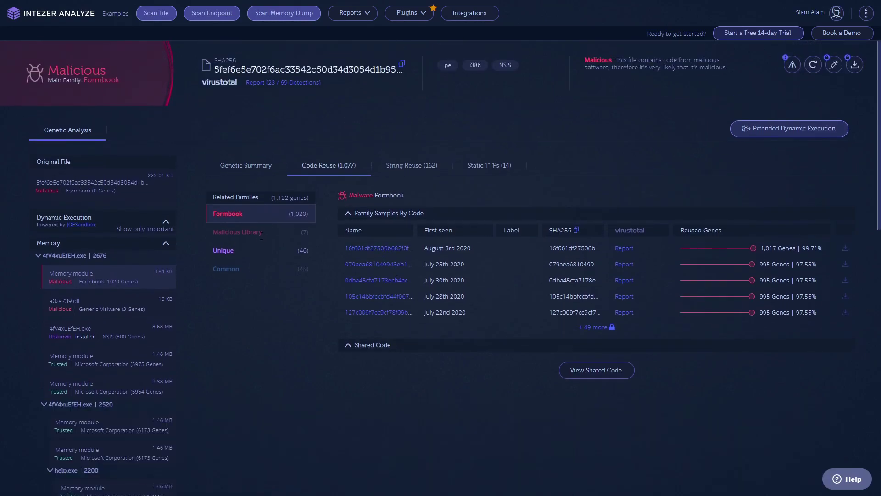
{"action": "left_click", "coordinate": [245, 248]}
{"action": "scroll", "coordinate": [550, 282], "scroll_direction": "down", "scroll_amount": 10}
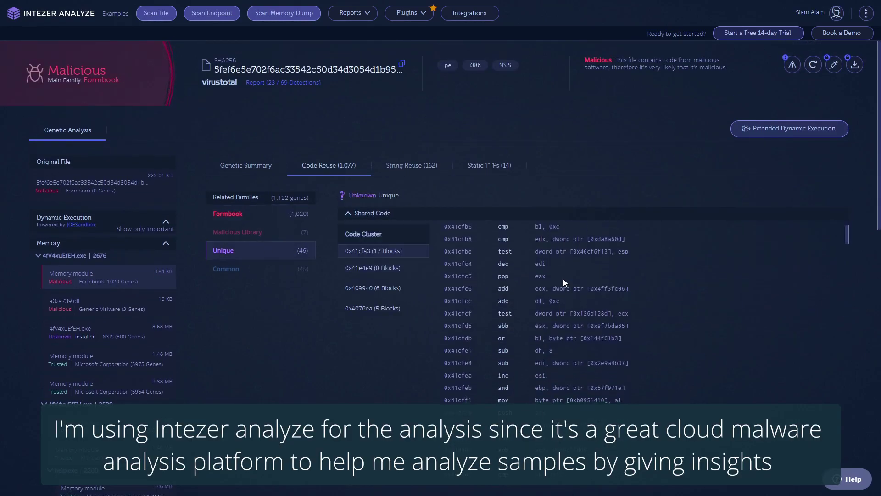
Filter the reused strings to the Malware family type and the Formbook family, and review them.
{"action": "left_click", "coordinate": [408, 166]}
{"action": "left_click", "coordinate": [242, 255]}
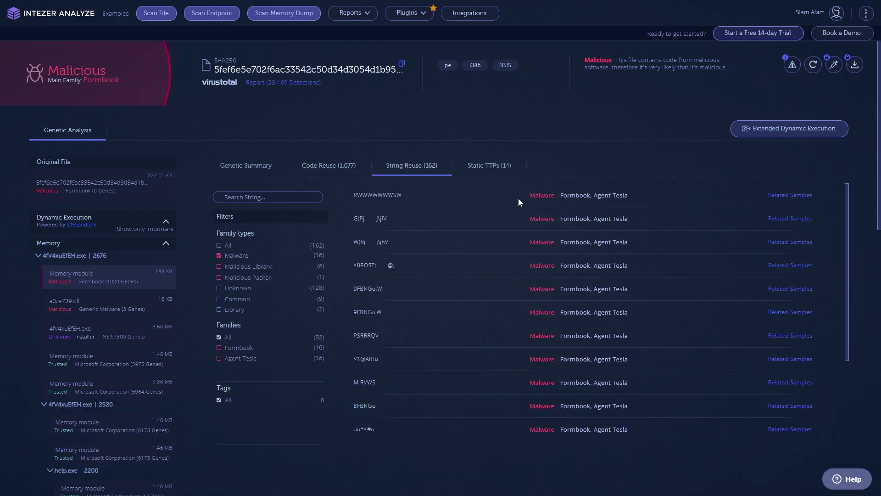
{"action": "scroll", "coordinate": [584, 298], "scroll_direction": "down", "scroll_amount": 5}
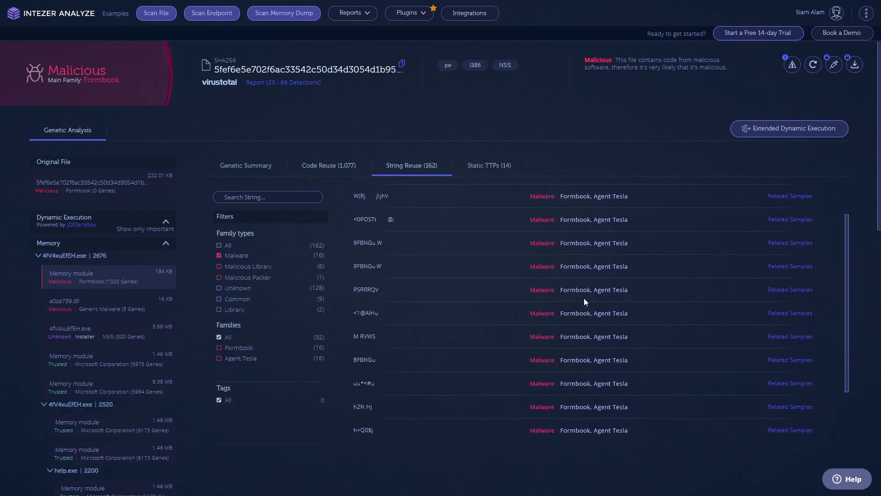
{"action": "scroll", "coordinate": [476, 442], "scroll_direction": "up", "scroll_amount": 2}
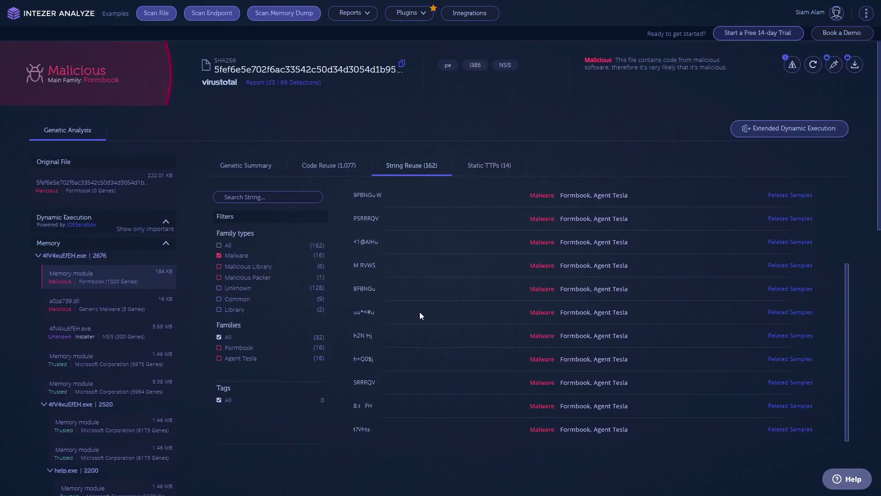
{"action": "scroll", "coordinate": [417, 312], "scroll_direction": "up", "scroll_amount": 4}
{"action": "left_click", "coordinate": [221, 347]}
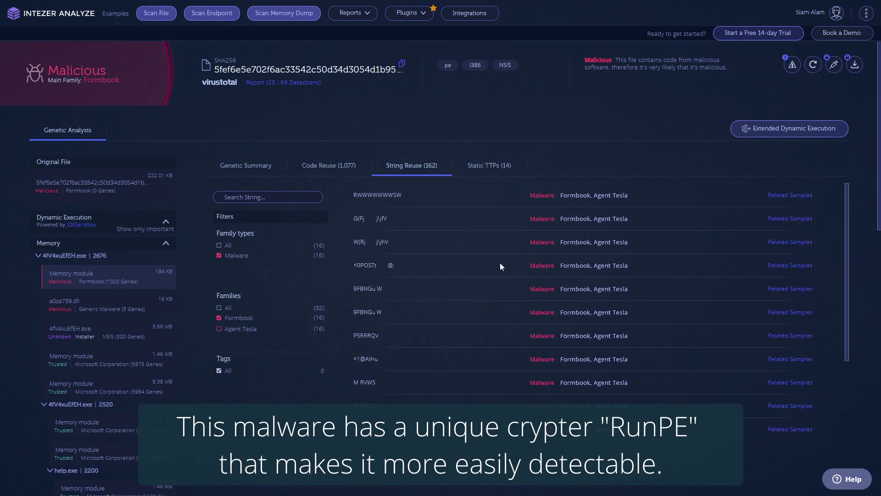
Review the static TTPs, covering the MITRE ATT&CK technique table and the capabilities list with its XOR encoding entry.
{"action": "left_click", "coordinate": [477, 166]}
{"action": "scroll", "coordinate": [486, 235], "scroll_direction": "down", "scroll_amount": 1}
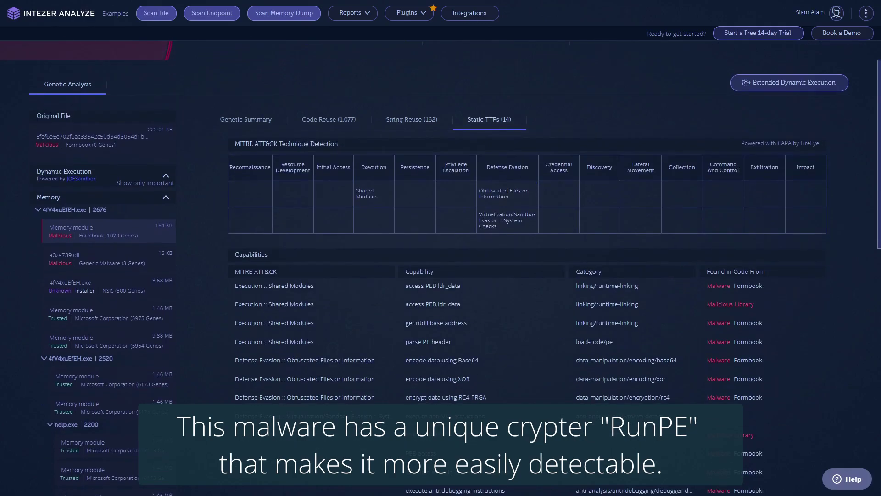
{"action": "scroll", "coordinate": [502, 209], "scroll_direction": "down", "scroll_amount": 2}
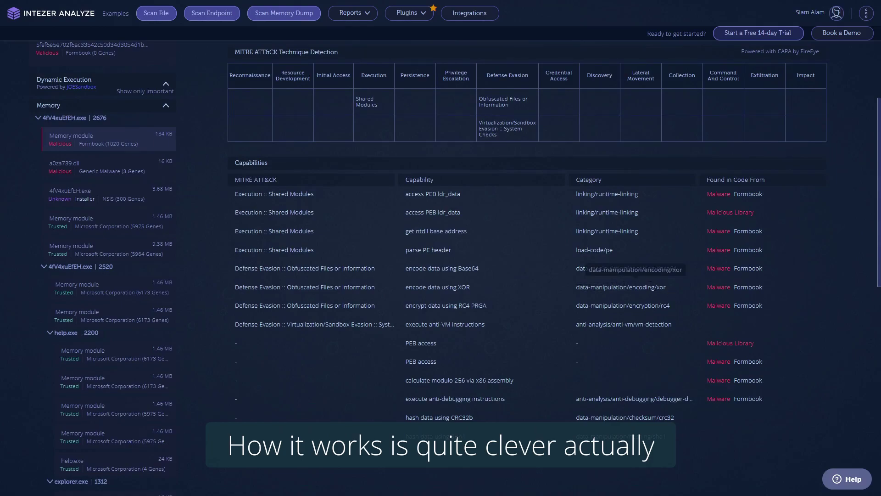
{"action": "triple_click", "coordinate": [664, 289]}
{"action": "left_click", "coordinate": [664, 289]}
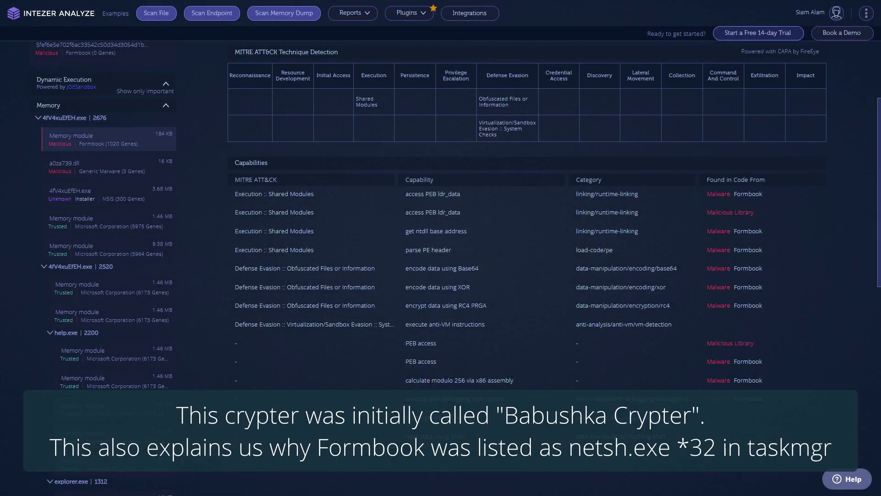
{"action": "scroll", "coordinate": [236, 304], "scroll_direction": "up", "scroll_amount": 3}
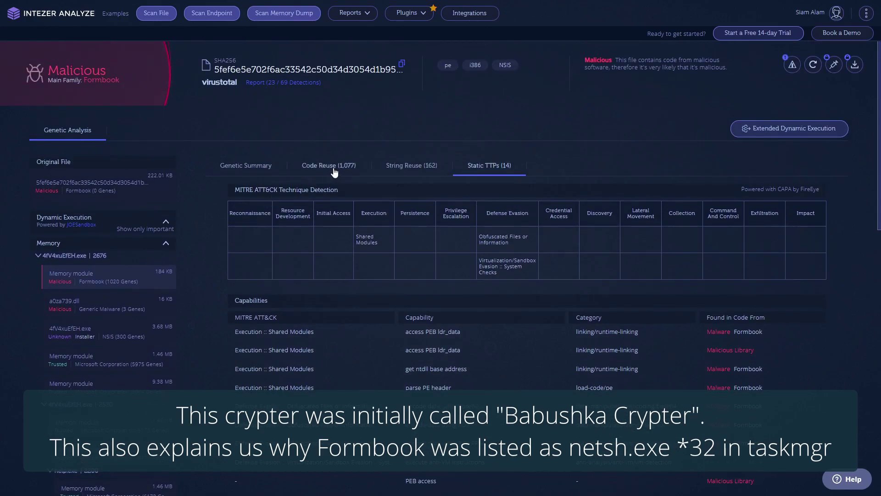
Return to the reused strings and filter them to the Agent Tesla family across all family types.
{"action": "left_click", "coordinate": [329, 165]}
{"action": "left_click", "coordinate": [408, 167]}
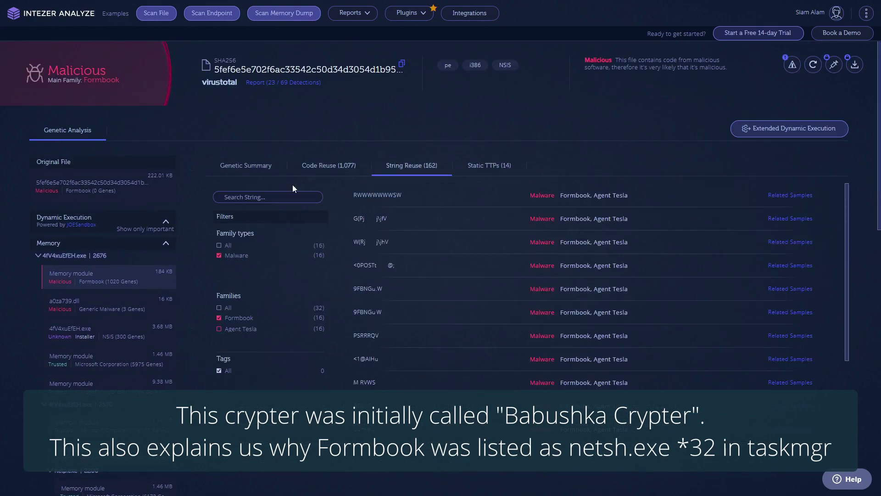
{"action": "left_click", "coordinate": [220, 329]}
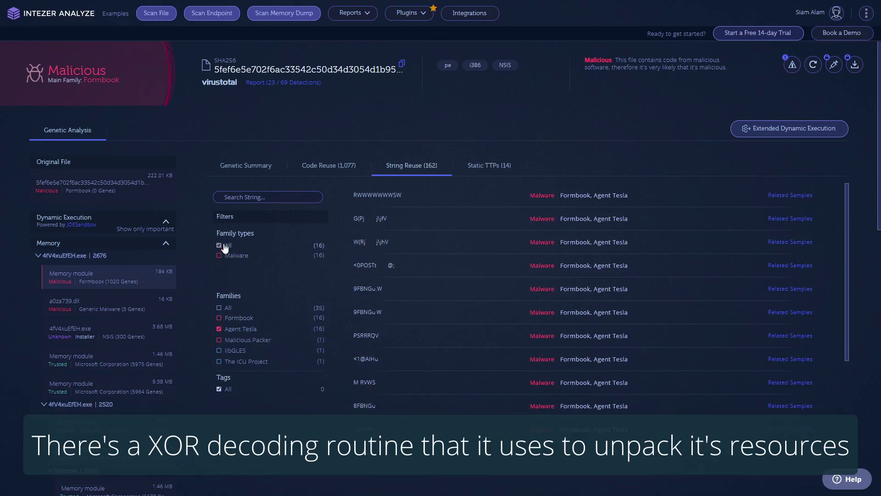
Review the memory module's Formbook code reuse samples, and expand the Formbook description in its genetic summary.
{"action": "left_click", "coordinate": [328, 166]}
{"action": "left_click", "coordinate": [276, 214]}
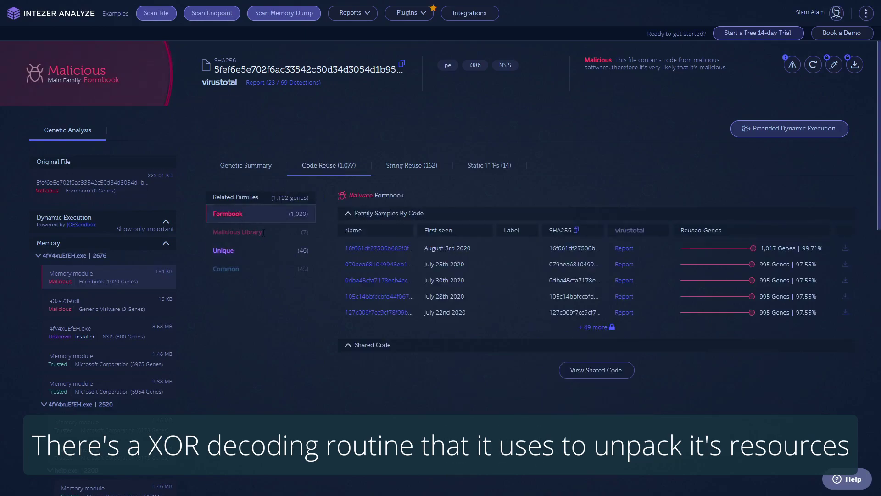
{"action": "left_click", "coordinate": [235, 172]}
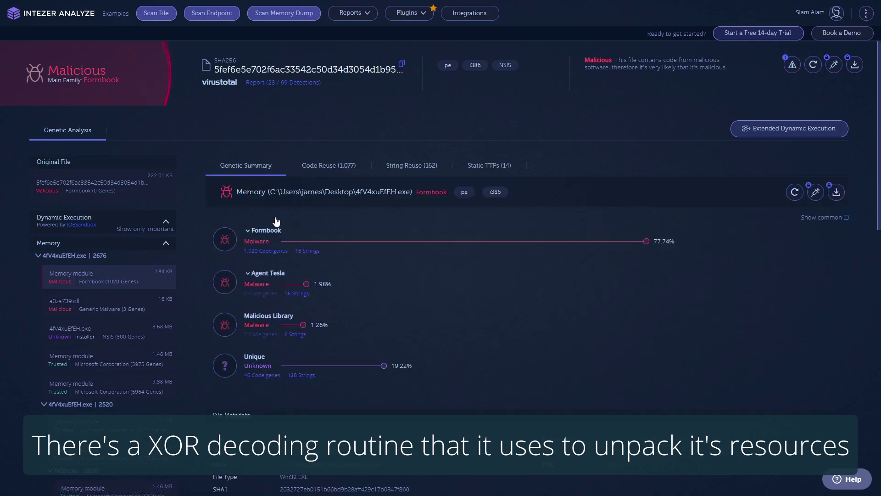
{"action": "scroll", "coordinate": [274, 214], "scroll_direction": "down", "scroll_amount": 1}
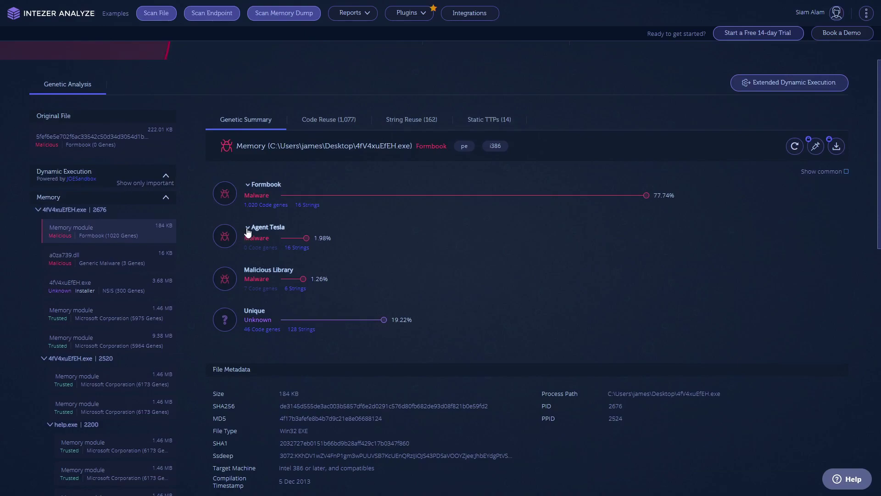
{"action": "left_click", "coordinate": [247, 186]}
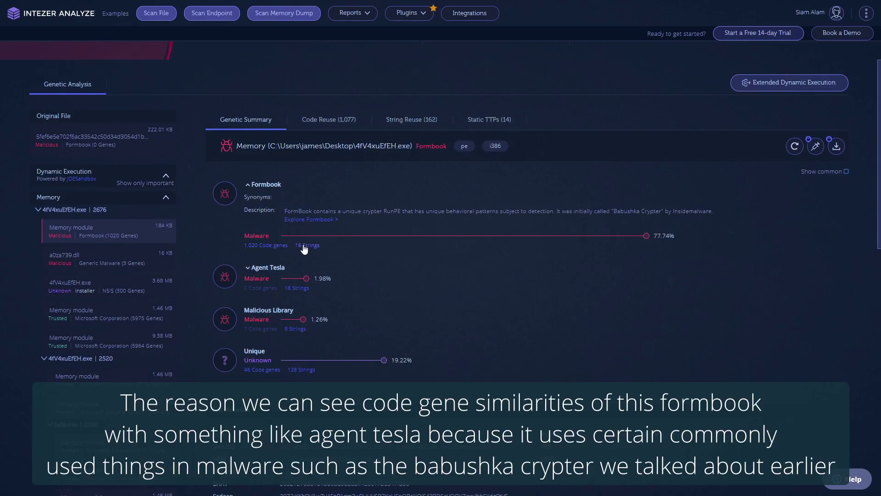
Review the memory module's strings shared with Formbook and return to the genetic summary.
{"action": "left_click", "coordinate": [302, 246]}
{"action": "scroll", "coordinate": [398, 181], "scroll_direction": "down", "scroll_amount": 3}
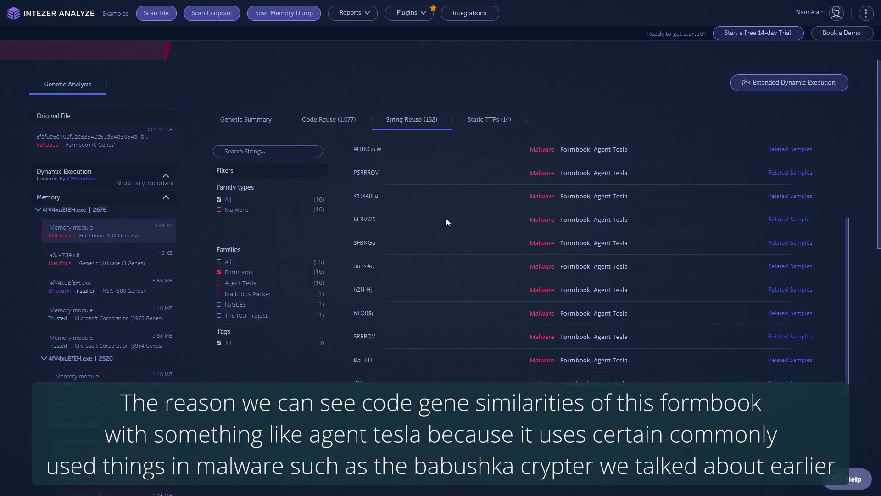
{"action": "left_click", "coordinate": [246, 120]}
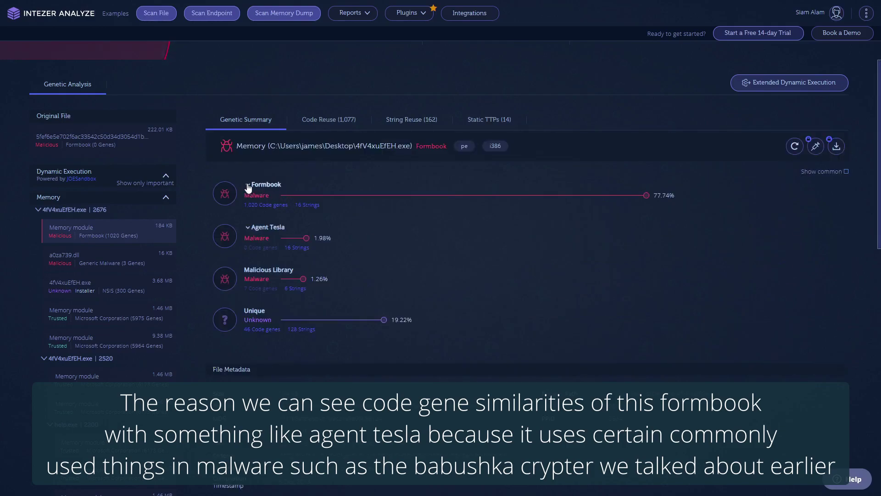
From the Formbook family page, open the IEnumerable.exe sample and expand the Formbook entry in its genetic summary.
{"action": "left_click", "coordinate": [297, 220]}
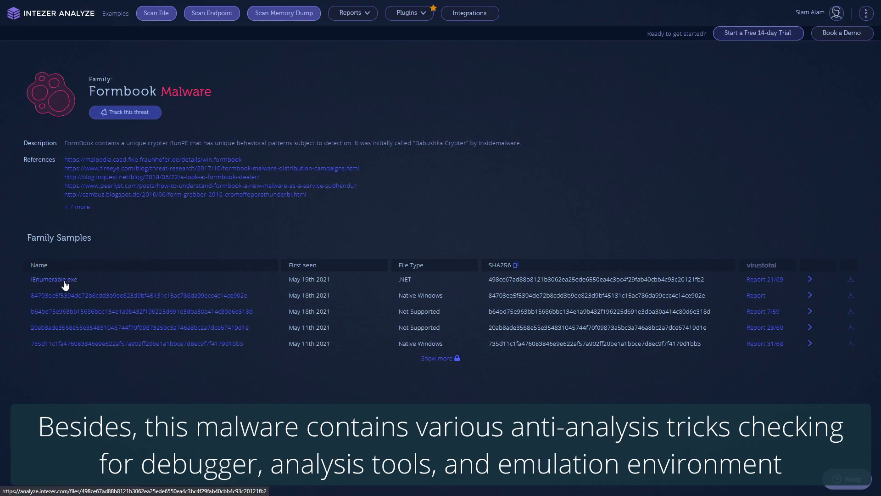
{"action": "left_click", "coordinate": [38, 279]}
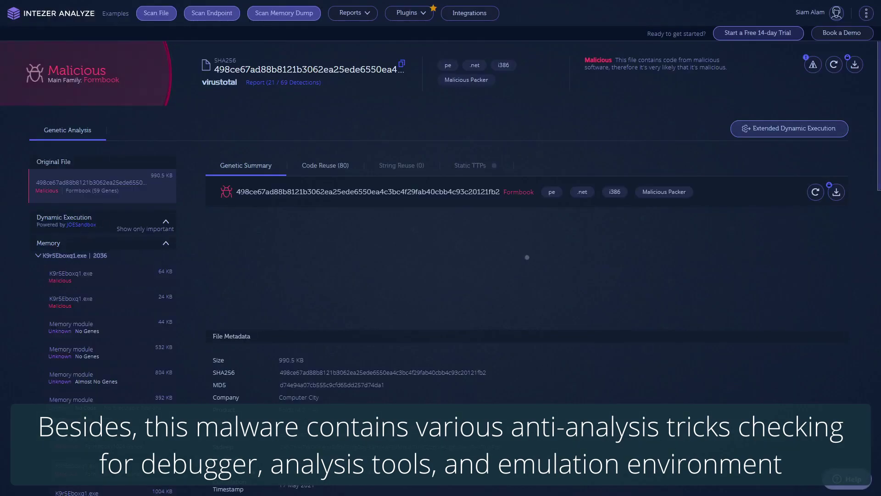
{"action": "left_click", "coordinate": [247, 237]}
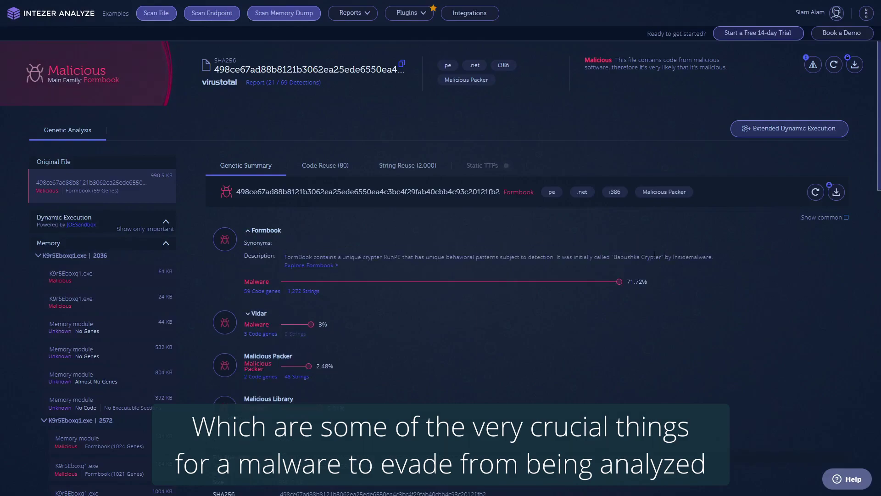
In the sample's code reuse, select the Malicious Packer family and open the first sample listed for it.
{"action": "left_click", "coordinate": [316, 163]}
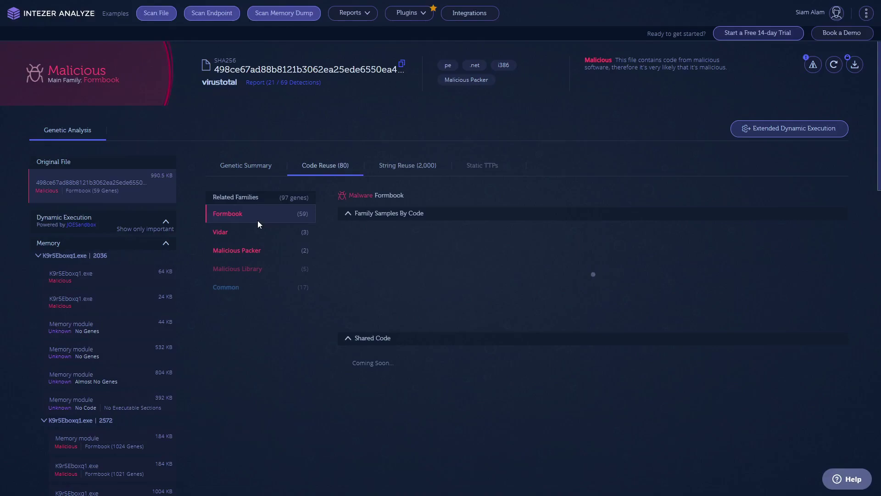
{"action": "left_click", "coordinate": [240, 247]}
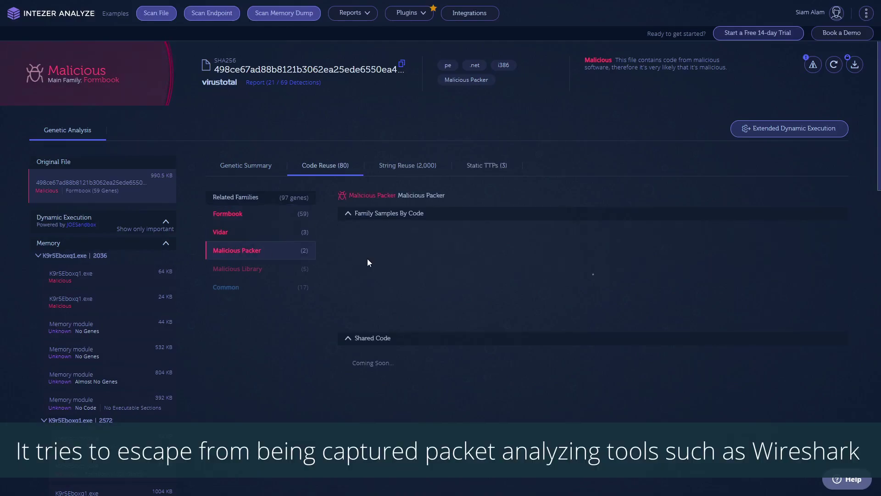
{"action": "left_click", "coordinate": [357, 248]}
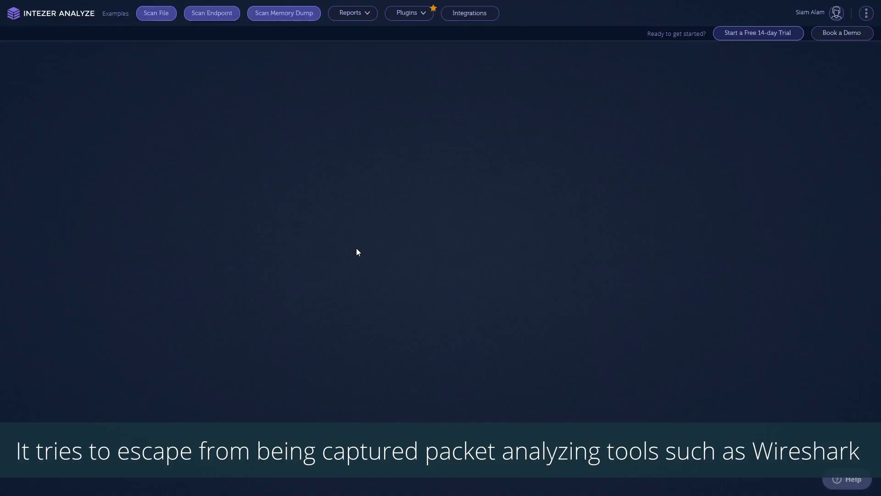
{"action": "left_click", "coordinate": [258, 58]}
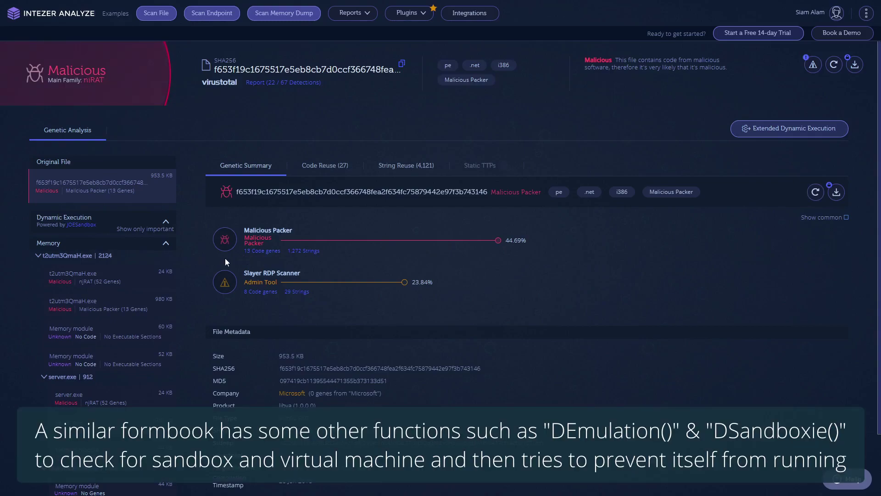
Review this packer sample's genetic summary and file metadata, and its static TTPs.
{"action": "left_click", "coordinate": [331, 169]}
{"action": "left_click", "coordinate": [265, 168]}
{"action": "scroll", "coordinate": [397, 136], "scroll_direction": "down", "scroll_amount": 2}
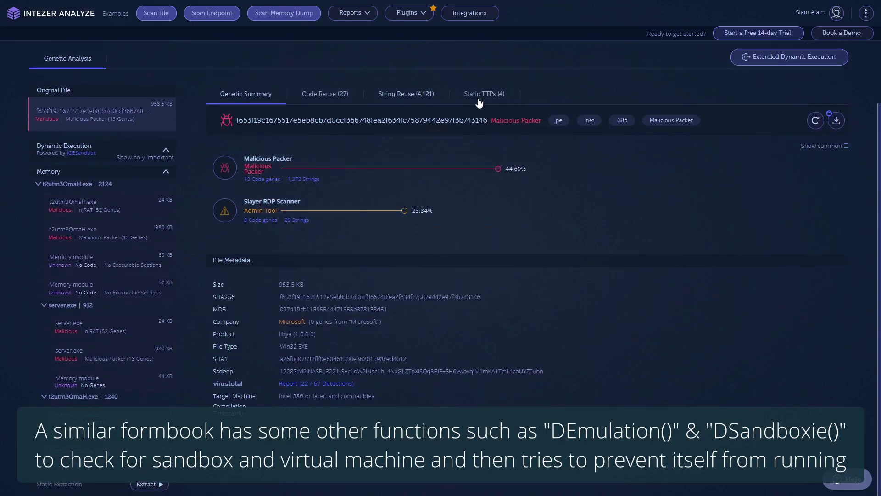
{"action": "left_click", "coordinate": [496, 94]}
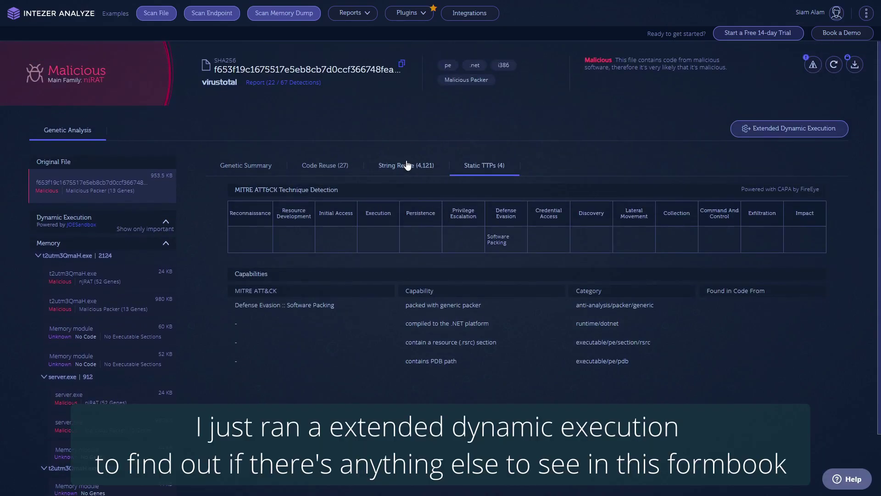
Inspect the Malicious Packer code genes of the sample and the family samples that reuse them.
{"action": "left_click", "coordinate": [264, 170]}
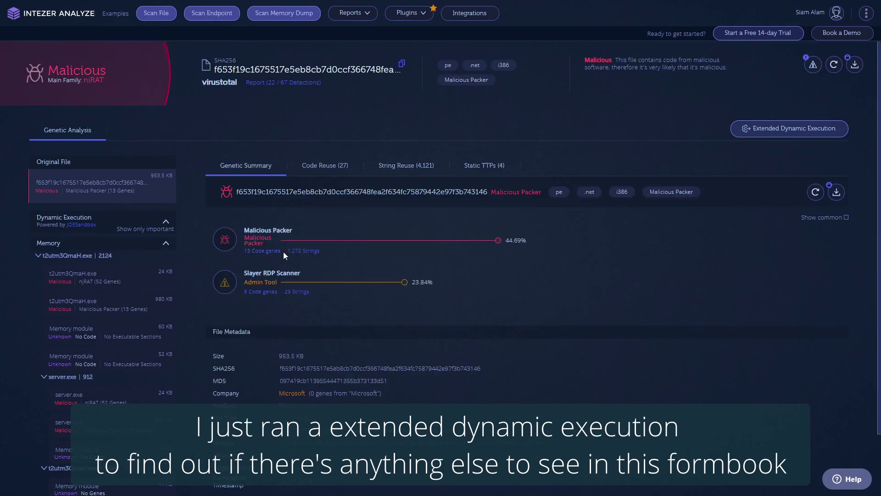
{"action": "left_click", "coordinate": [271, 251]}
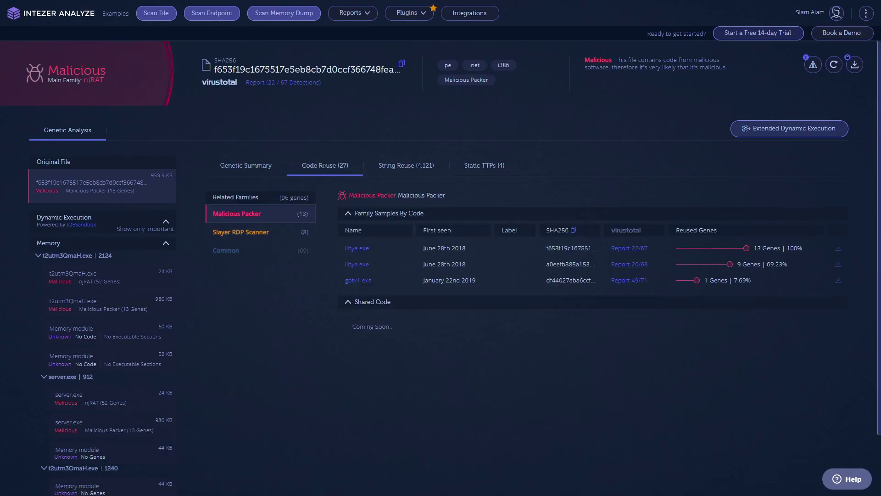
{"action": "left_click", "coordinate": [266, 169]}
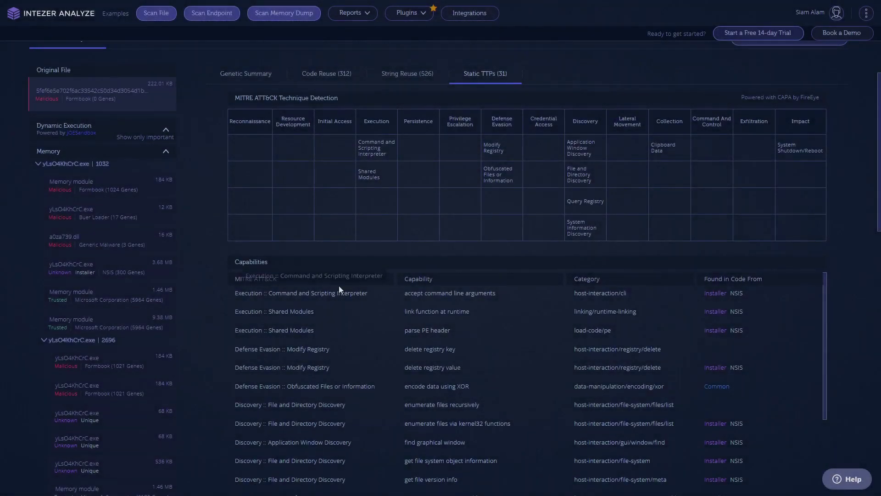
In the original SWIFT COPY sample's static TTPs, examine the whole capabilities list and the MITRE ATT&CK techniques.
{"action": "scroll", "coordinate": [218, 263], "scroll_direction": "down", "scroll_amount": 2}
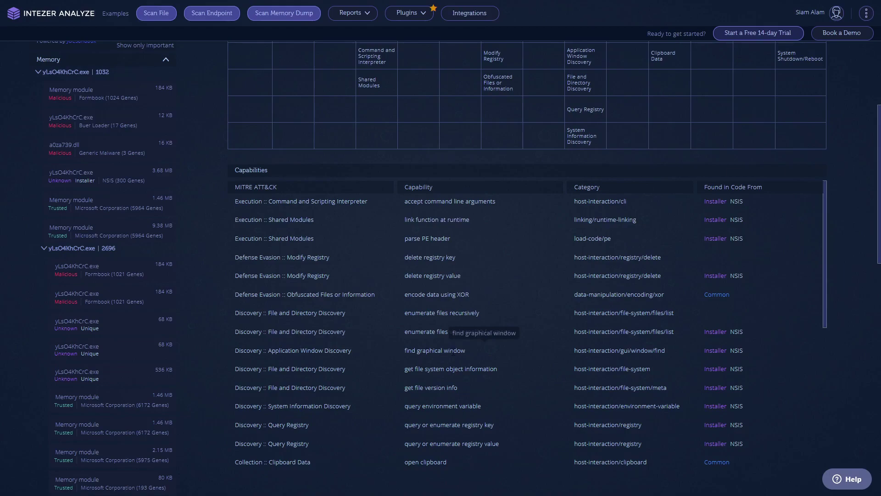
{"action": "scroll", "coordinate": [365, 371], "scroll_direction": "down", "scroll_amount": 2}
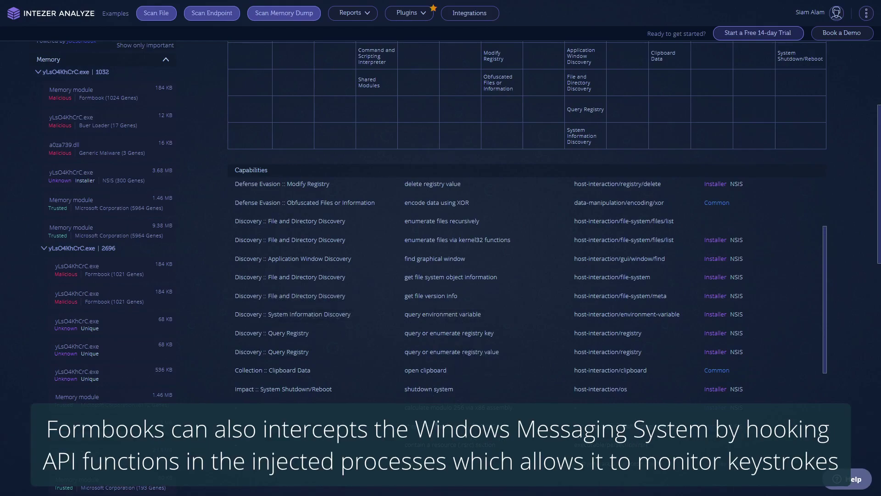
{"action": "scroll", "coordinate": [448, 323], "scroll_direction": "down", "scroll_amount": 2}
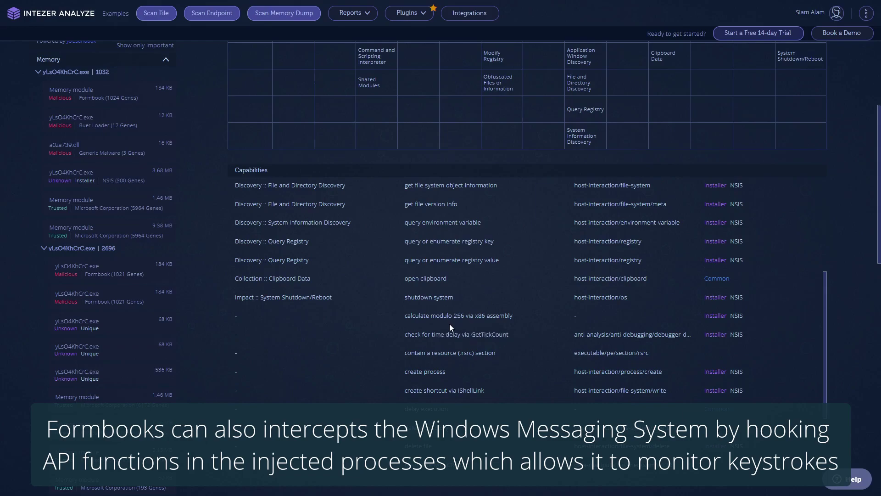
{"action": "scroll", "coordinate": [519, 355], "scroll_direction": "down", "scroll_amount": 3}
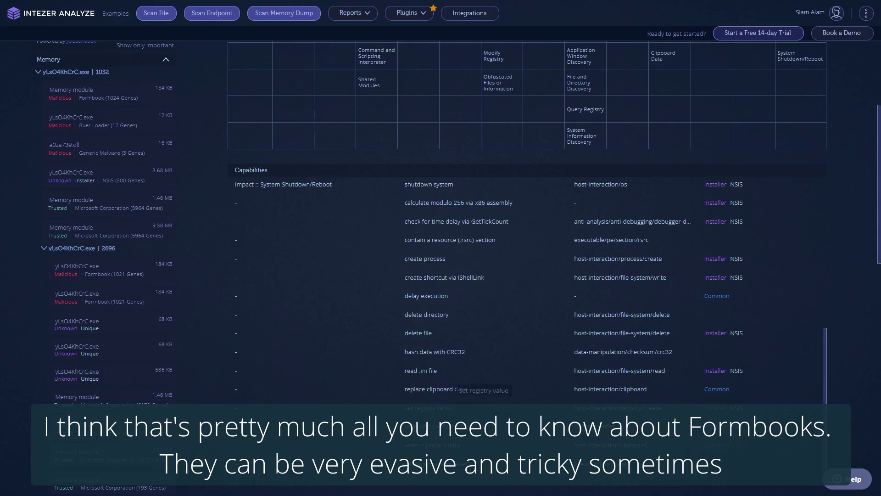
{"action": "scroll", "coordinate": [432, 378], "scroll_direction": "up", "scroll_amount": 1}
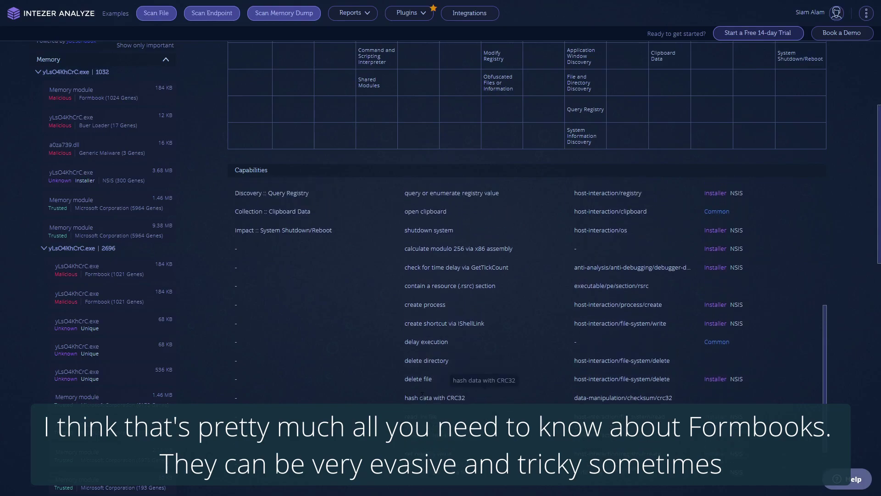
{"action": "scroll", "coordinate": [432, 378], "scroll_direction": "up", "scroll_amount": 2}
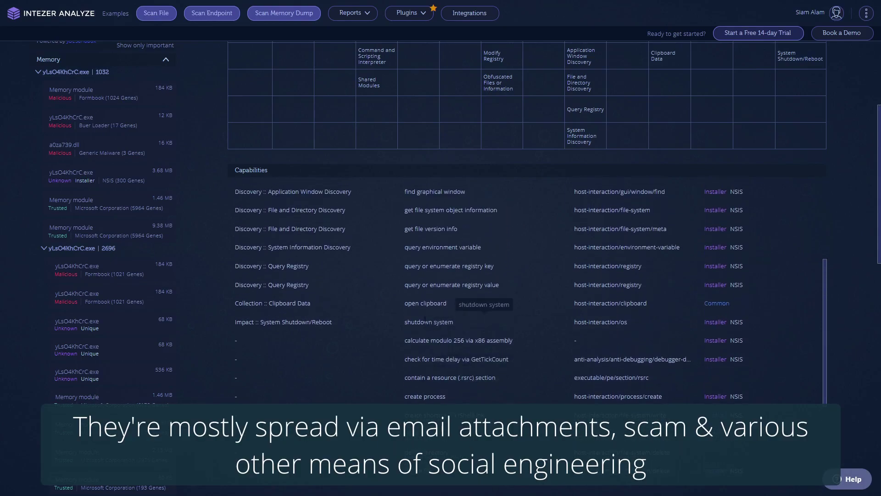
{"action": "scroll", "coordinate": [596, 328], "scroll_direction": "up", "scroll_amount": 1}
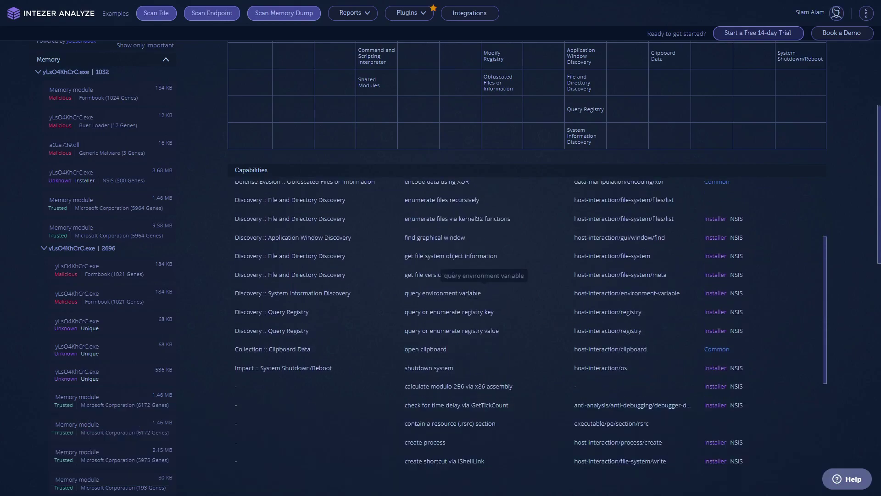
{"action": "scroll", "coordinate": [475, 293], "scroll_direction": "up", "scroll_amount": 2}
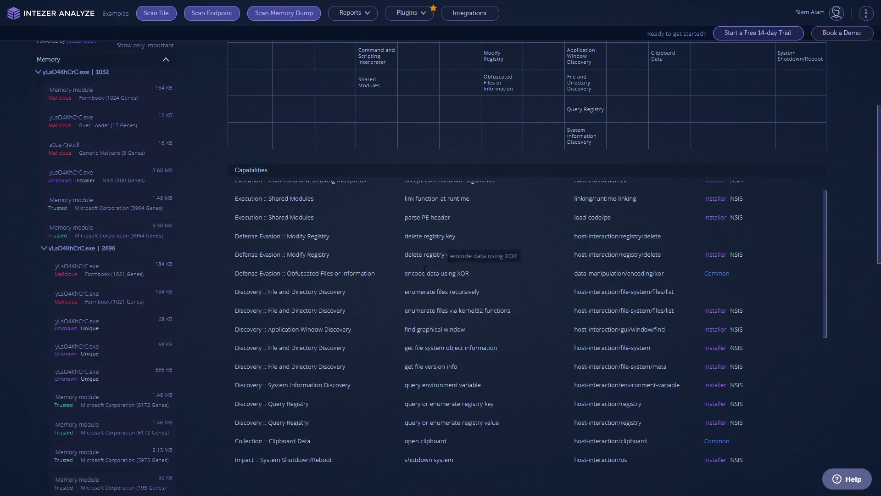
{"action": "scroll", "coordinate": [595, 278], "scroll_direction": "up", "scroll_amount": 1}
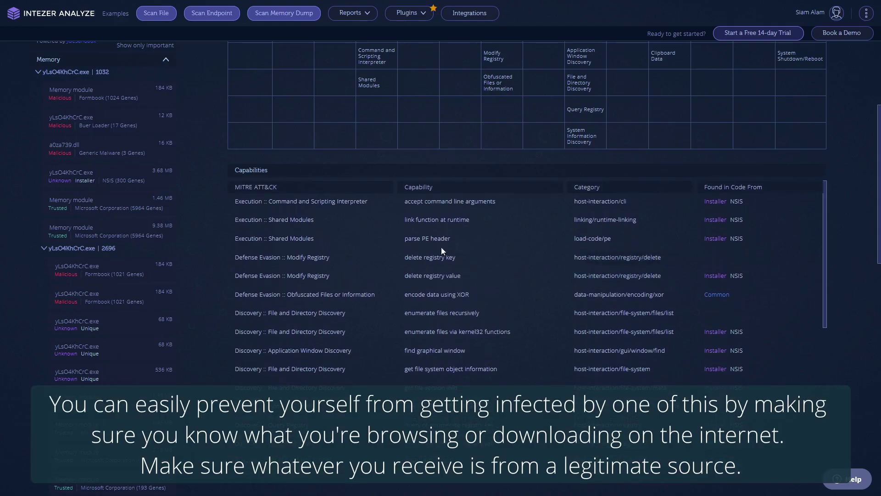
{"action": "scroll", "coordinate": [429, 223], "scroll_direction": "up", "scroll_amount": 3}
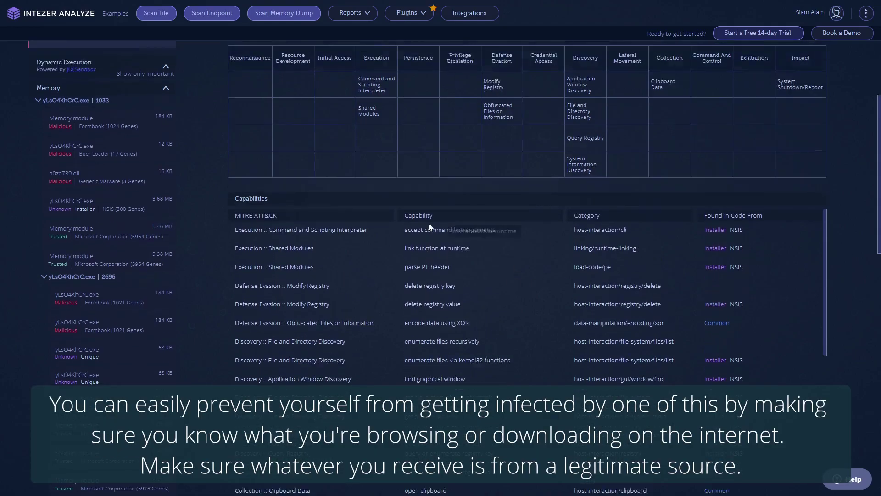
Review the original file's reused strings and the NSIS family samples in its code reuse.
{"action": "left_click", "coordinate": [411, 121]}
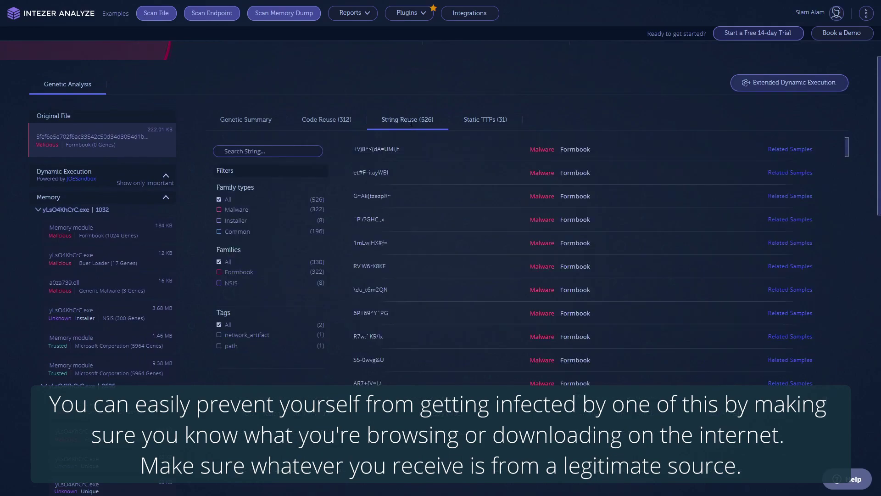
{"action": "scroll", "coordinate": [381, 165], "scroll_direction": "up", "scroll_amount": 1}
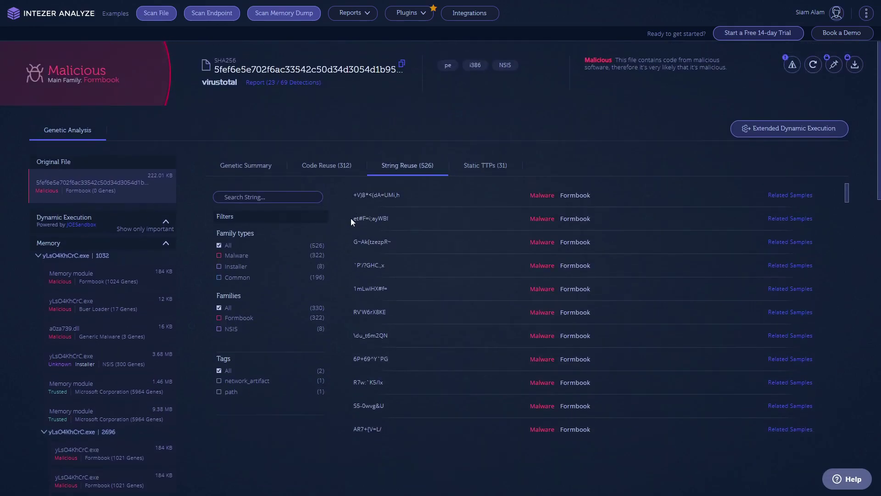
{"action": "left_click", "coordinate": [314, 175]}
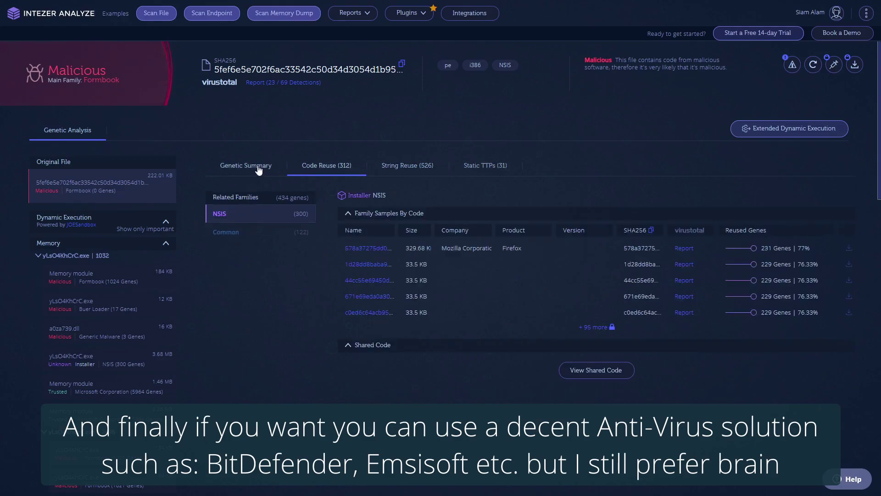
{"action": "left_click", "coordinate": [258, 168]}
{"action": "left_click", "coordinate": [323, 166]}
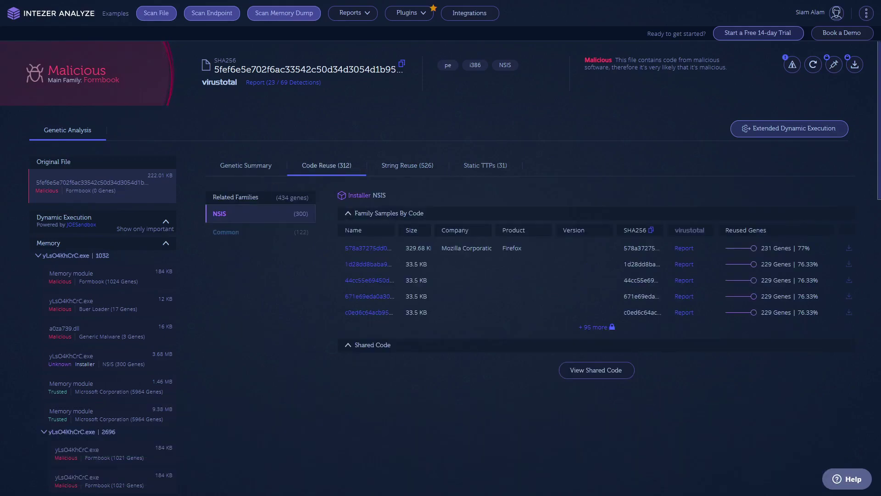
{"action": "scroll", "coordinate": [263, 227], "scroll_direction": "down", "scroll_amount": 1}
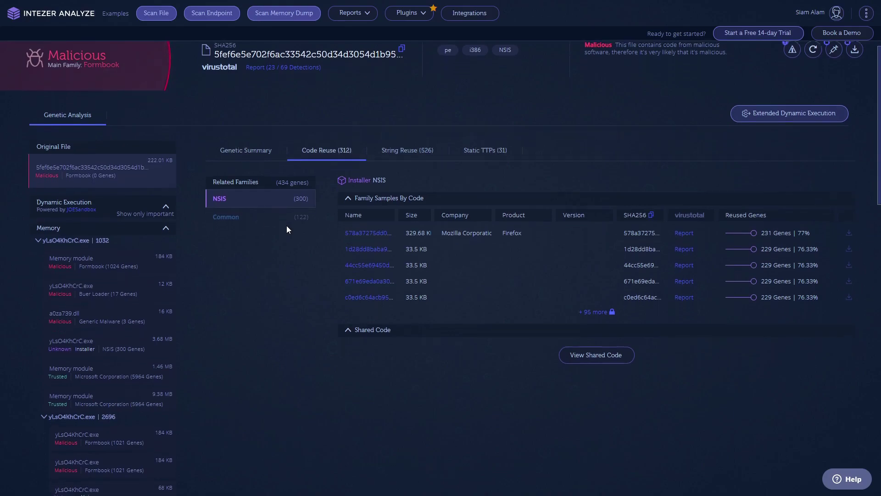
Return to the original file's genetic summary and expand the Formbook family description.
{"action": "left_click", "coordinate": [241, 120]}
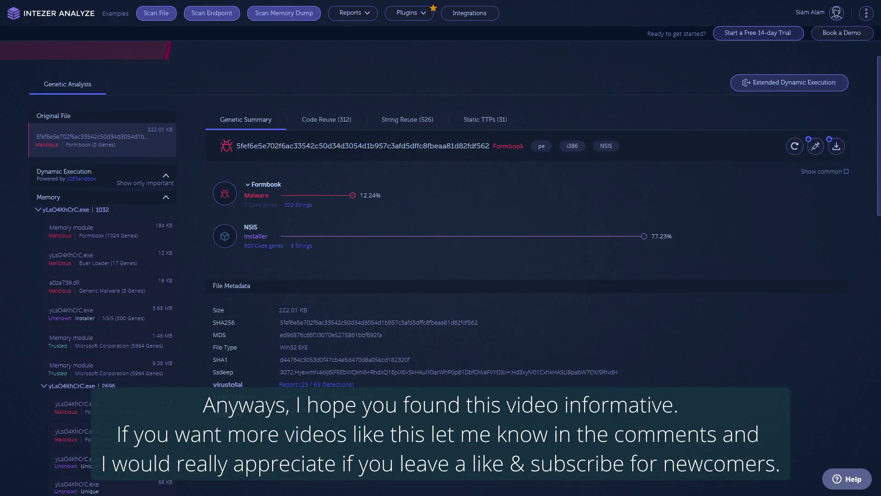
{"action": "left_click", "coordinate": [247, 187]}
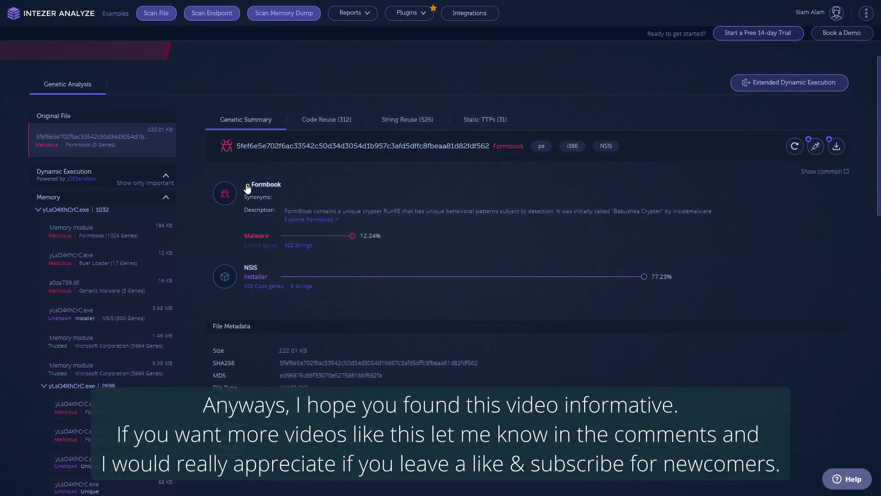